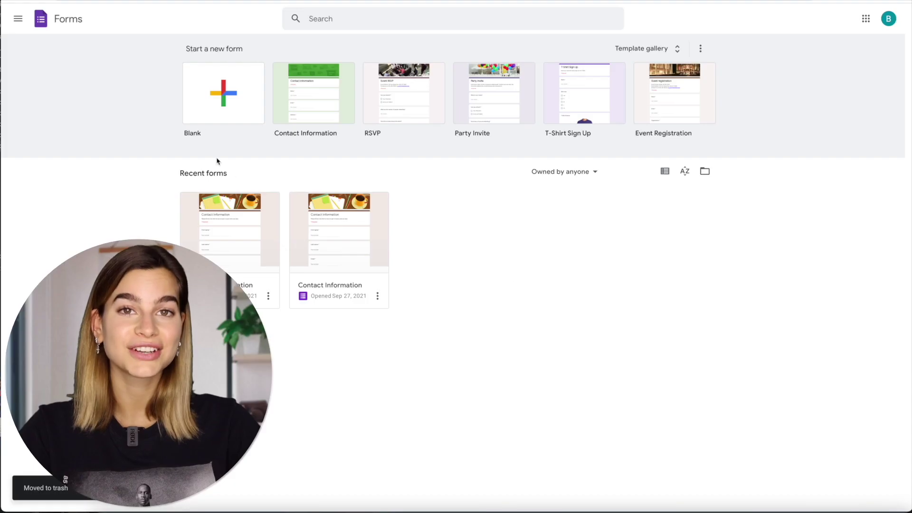
Step: Create a blank form titled 'Contact Information' with a 'please fill out this form' description
{"action": "left_click", "coordinate": [460, 261]}
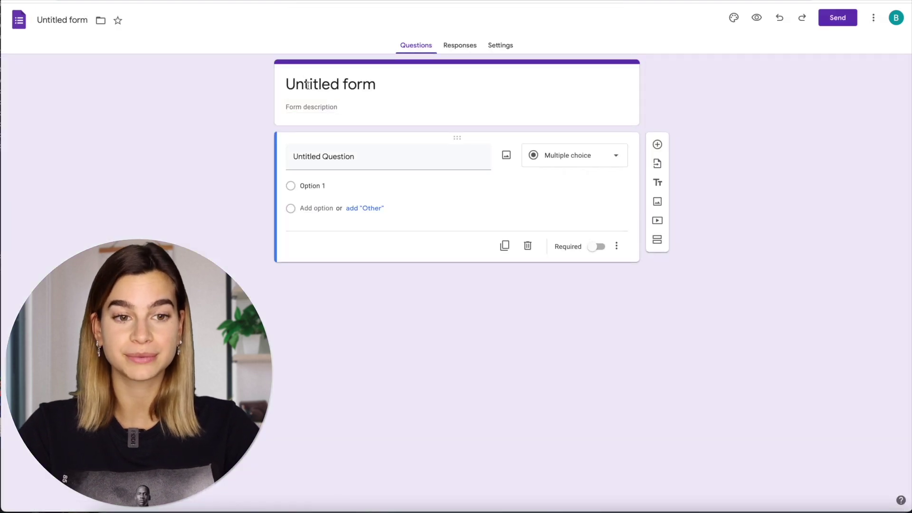
{"action": "left_click", "coordinate": [309, 85]}
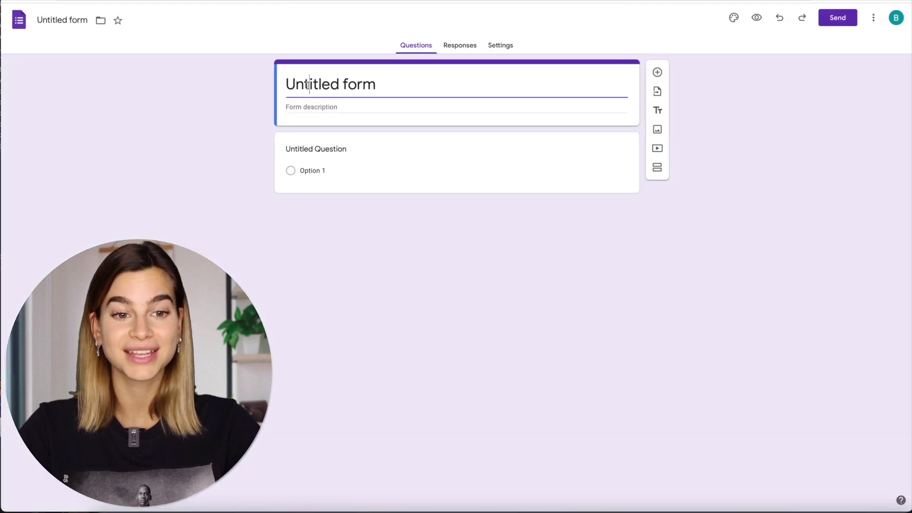
{"action": "left_click_drag", "start_coordinate": [285, 84], "coordinate": [376, 84]}
{"action": "type", "text": "C"}
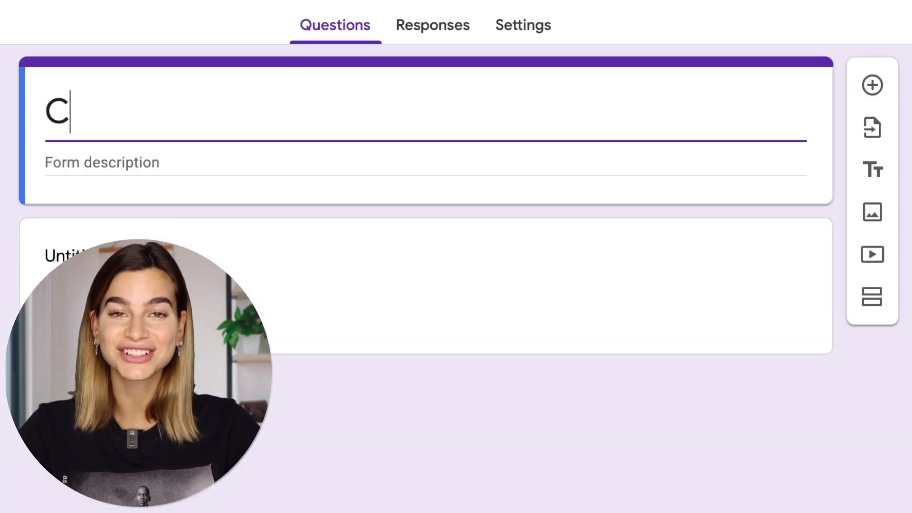
{"action": "type", "text": "ontact Infor"}
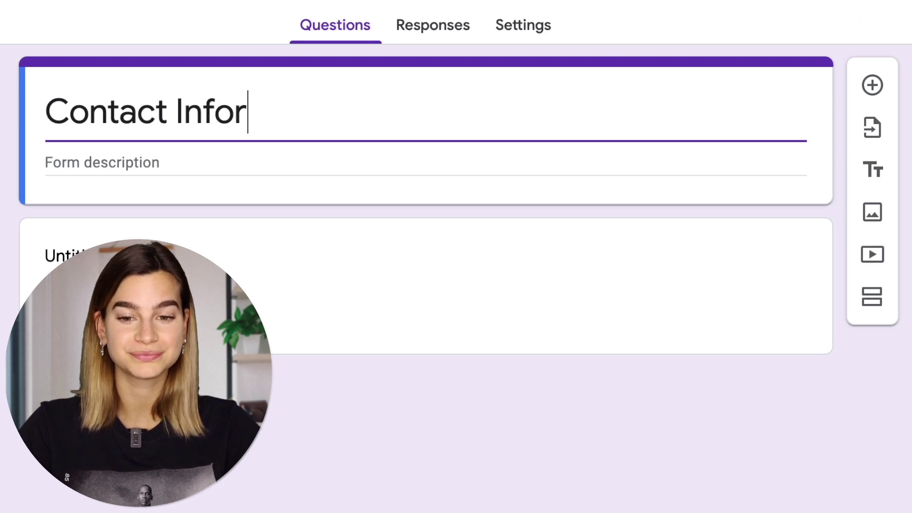
{"action": "type", "text": "mation"}
{"action": "left_click", "coordinate": [109, 154]}
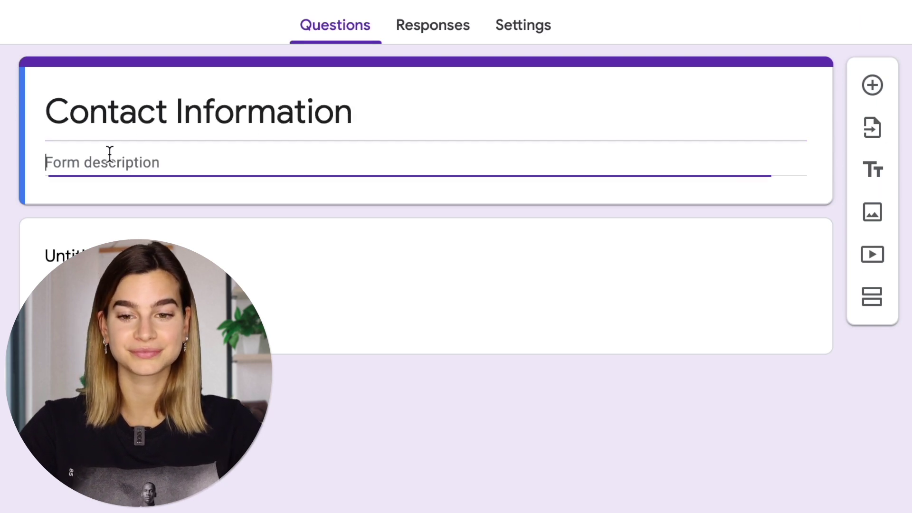
{"action": "type", "text": "Please fill out this form so we can get in touch with you later."}
Step: Name the first question 'First Name' and bring up its question types
{"action": "left_click", "coordinate": [114, 230]}
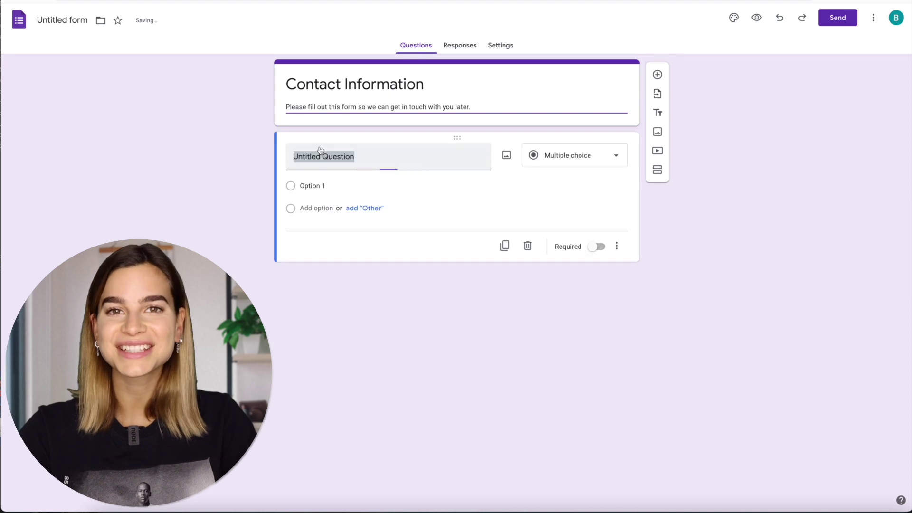
{"action": "type", "text": "First Name"}
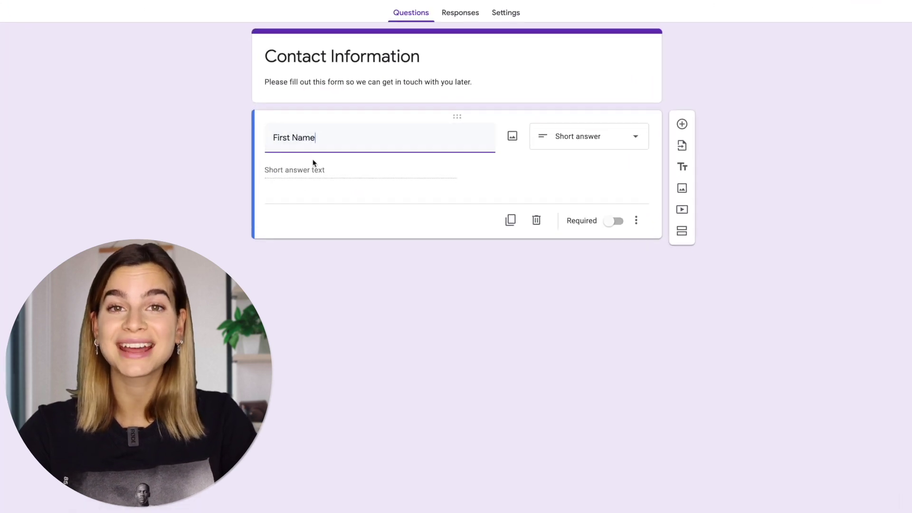
{"action": "left_click", "coordinate": [654, 92]}
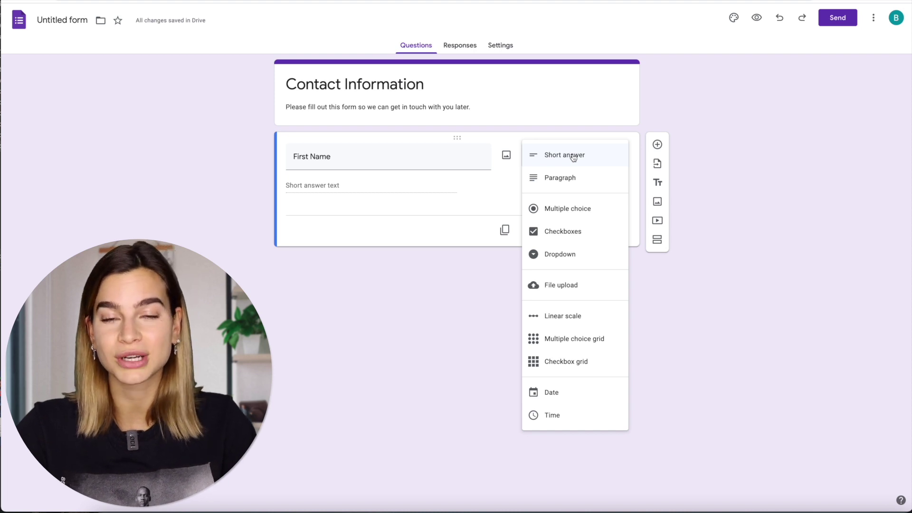
Step: Make First Name a required short answer and add a required Last Name question
{"action": "left_click", "coordinate": [573, 156]}
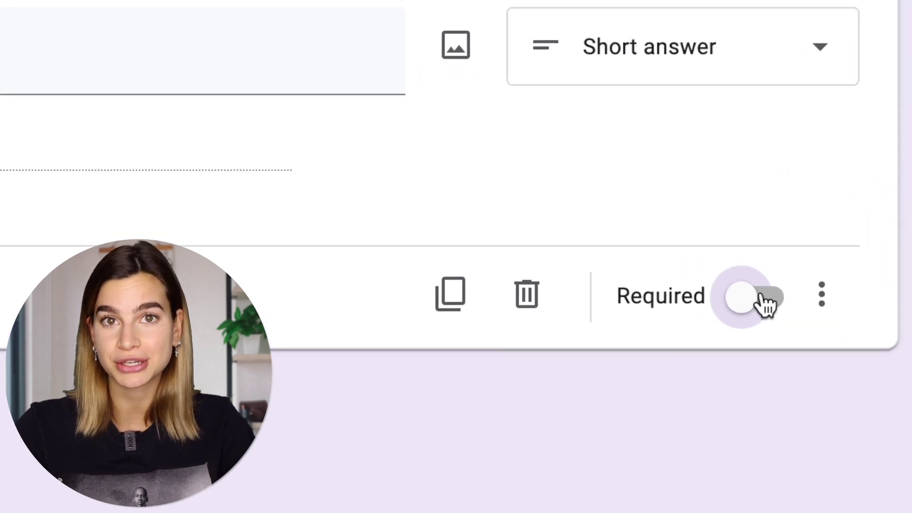
{"action": "left_click", "coordinate": [763, 297]}
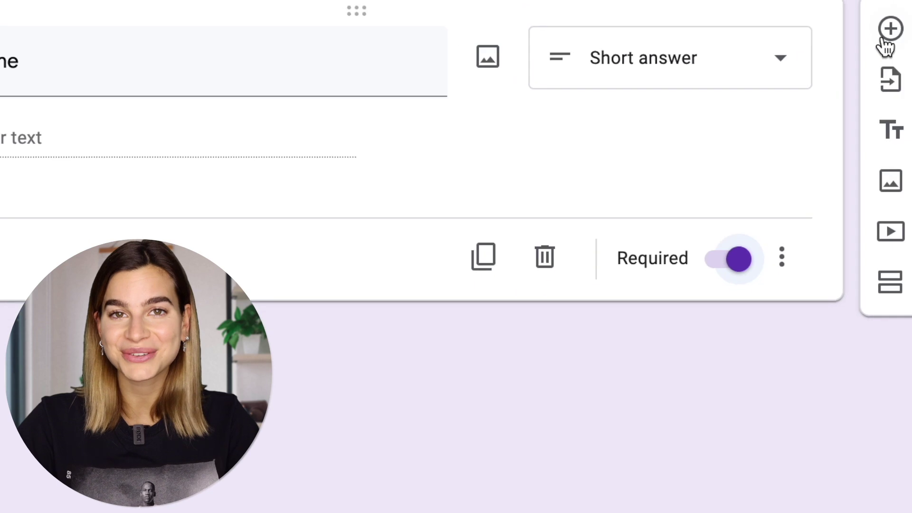
{"action": "left_click", "coordinate": [665, 139]}
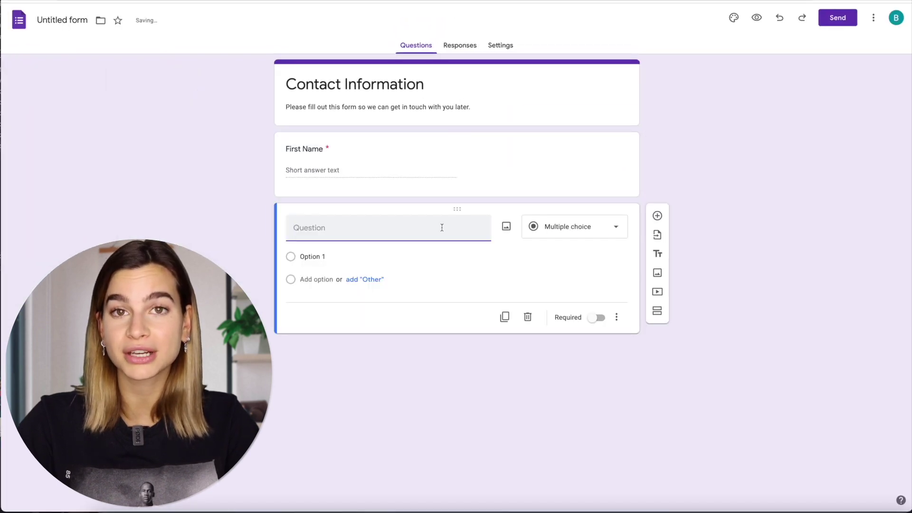
{"action": "type", "text": "Last Name"}
{"action": "left_click", "coordinate": [536, 227]}
{"action": "key", "text": "Escape"}
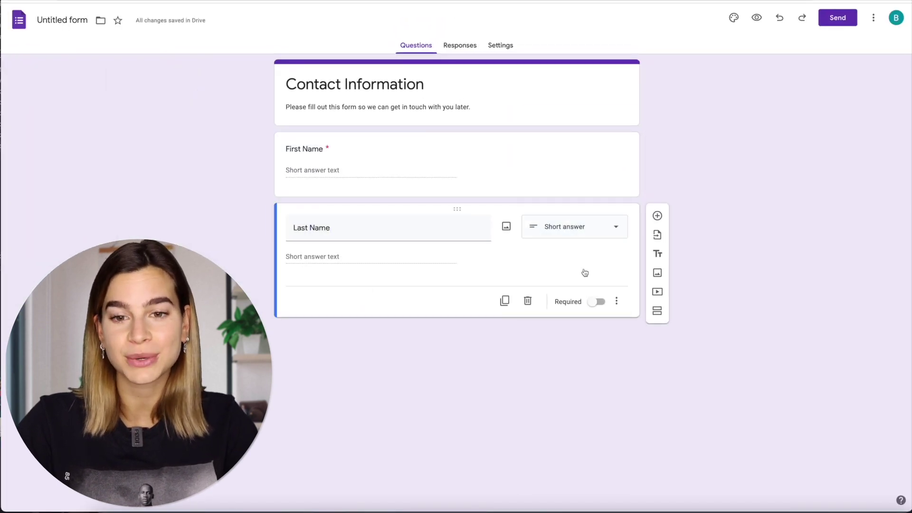
{"action": "left_click", "coordinate": [597, 301]}
Step: Add a required short-answer Email question
{"action": "left_click", "coordinate": [658, 215]}
{"action": "type", "text": "Email"}
{"action": "left_click", "coordinate": [553, 299]}
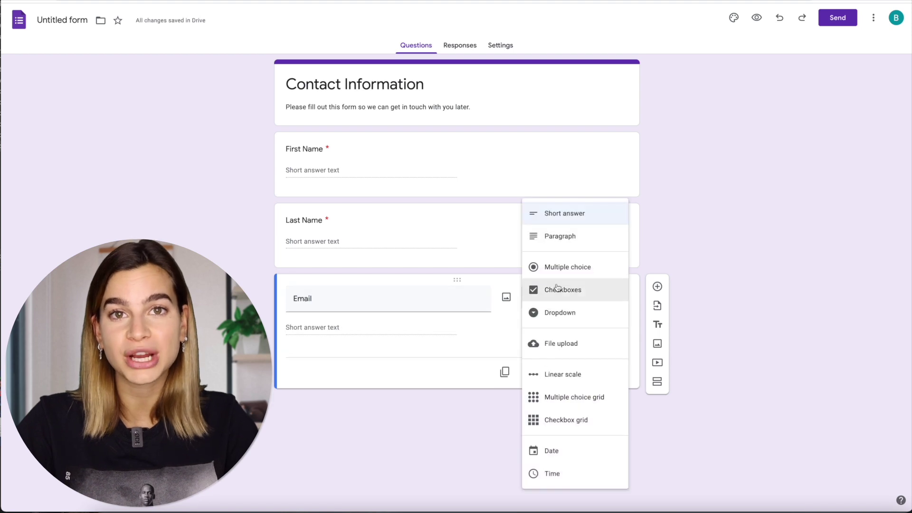
{"action": "left_click", "coordinate": [564, 213]}
{"action": "left_click", "coordinate": [596, 372]}
Step: Add a required multiple-choice newsletter subscription question with only Yes and No options
{"action": "left_click", "coordinate": [658, 286]}
{"action": "type", "text": "Would you like to su"}
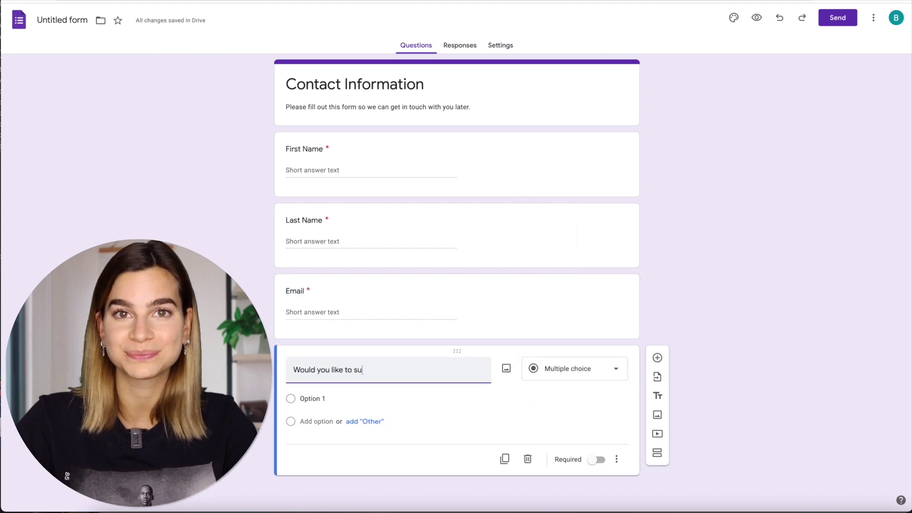
{"action": "type", "text": "bscribe to our newsletter?"}
{"action": "left_click", "coordinate": [336, 383]}
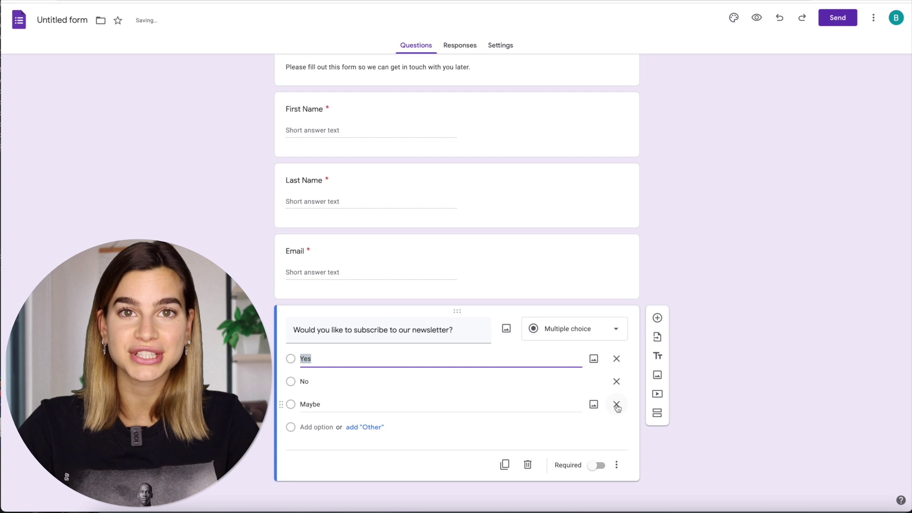
{"action": "left_click", "coordinate": [614, 402]}
{"action": "left_click", "coordinate": [570, 352]}
{"action": "left_click", "coordinate": [567, 266]}
{"action": "scroll", "coordinate": [710, 299], "scroll_direction": "up", "scroll_amount": 2}
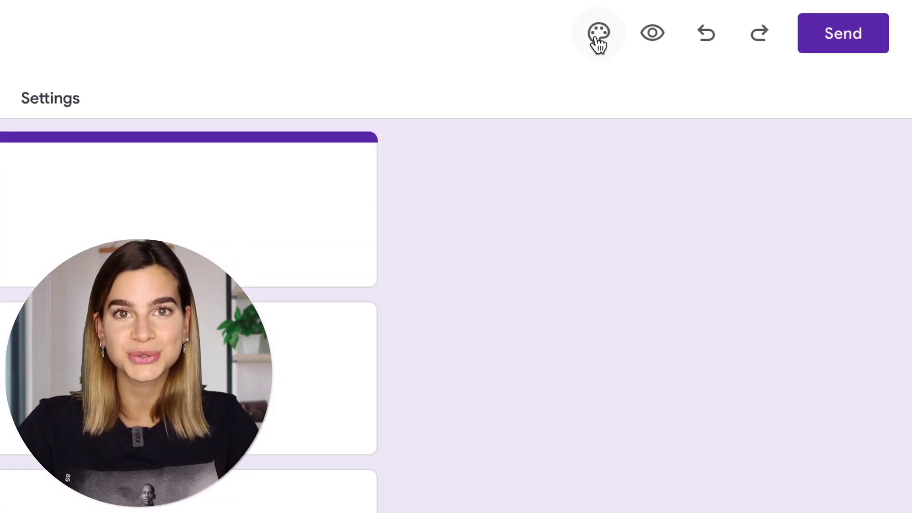
Step: Insert the coffee-and-notepad header image from Themes, giving the form a brown theme
{"action": "left_click", "coordinate": [734, 19]}
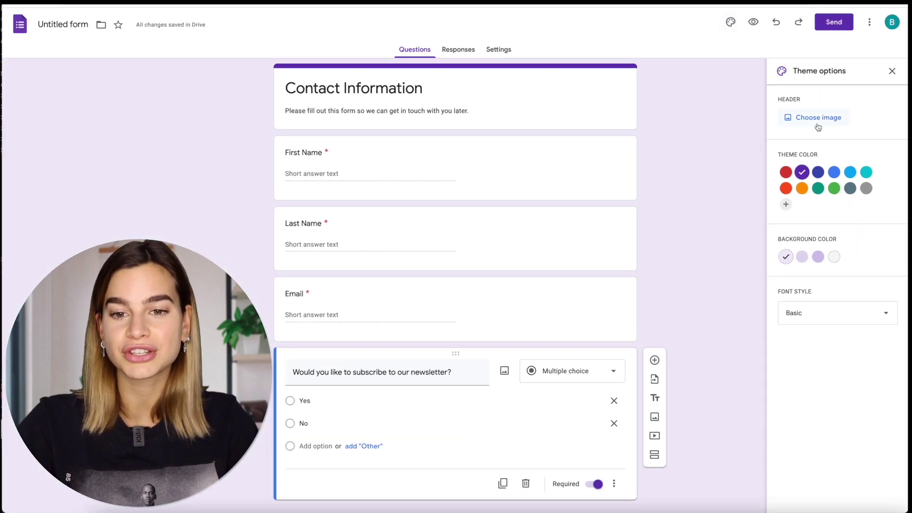
{"action": "left_click", "coordinate": [817, 124]}
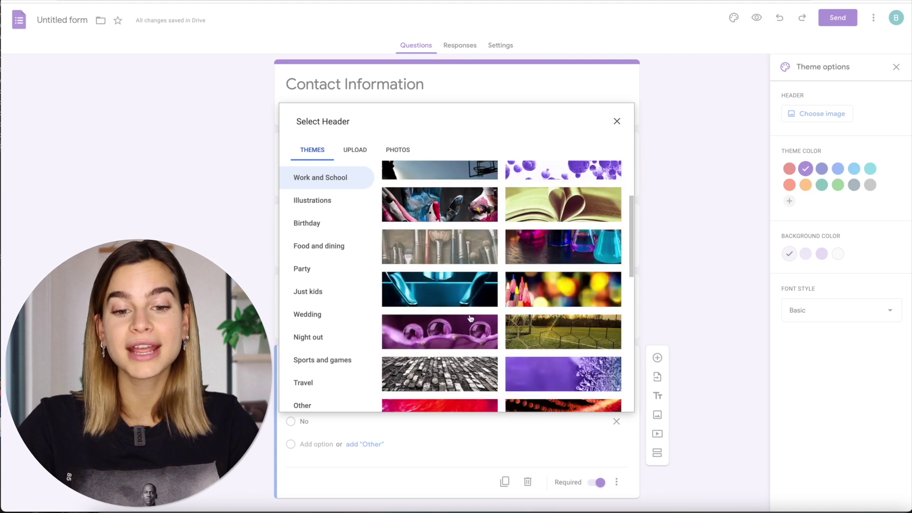
{"action": "scroll", "coordinate": [470, 319], "scroll_direction": "down", "scroll_amount": 3}
{"action": "scroll", "coordinate": [471, 318], "scroll_direction": "down", "scroll_amount": 3}
{"action": "scroll", "coordinate": [471, 318], "scroll_direction": "down", "scroll_amount": 3}
{"action": "scroll", "coordinate": [470, 319], "scroll_direction": "down", "scroll_amount": 2}
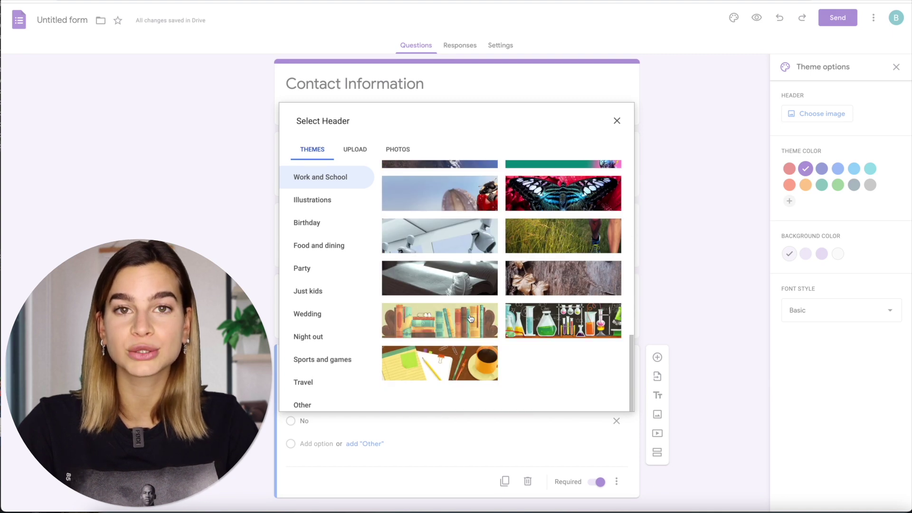
{"action": "scroll", "coordinate": [471, 318], "scroll_direction": "down", "scroll_amount": 1}
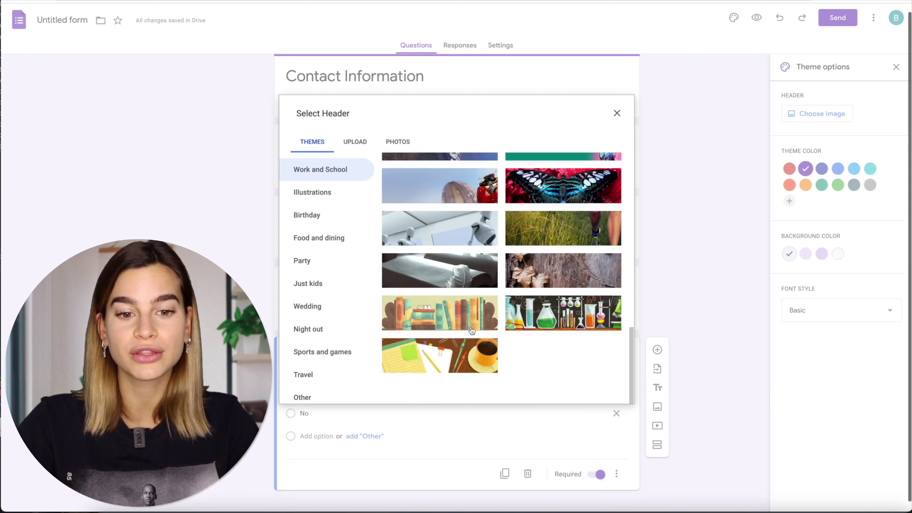
{"action": "left_click", "coordinate": [472, 354]}
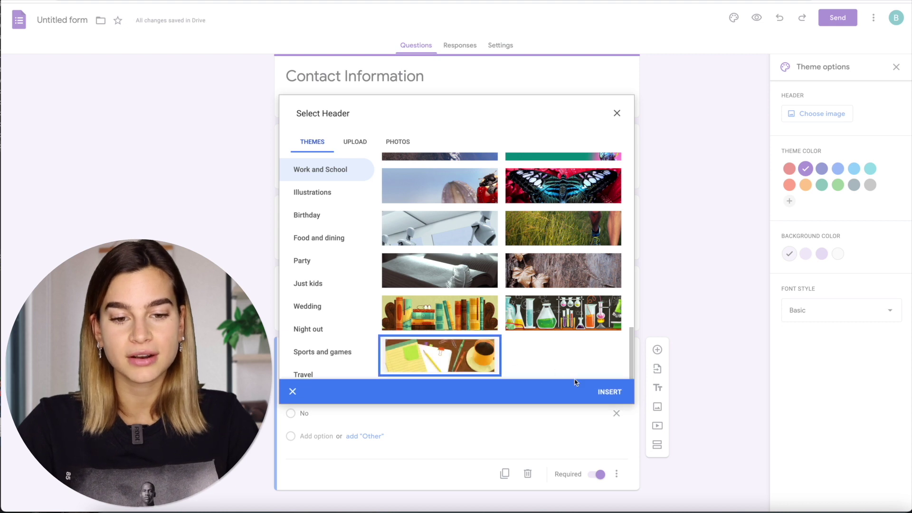
{"action": "left_click", "coordinate": [604, 394]}
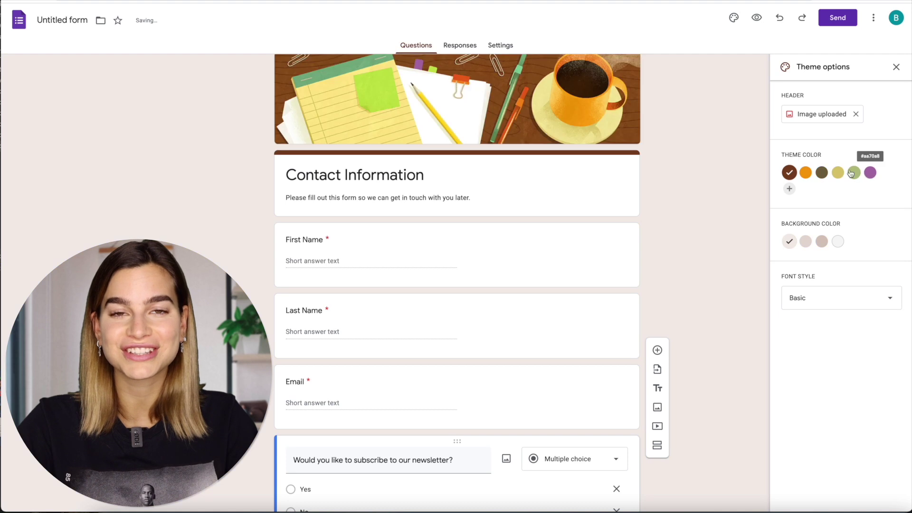
{"action": "left_click", "coordinate": [789, 189]}
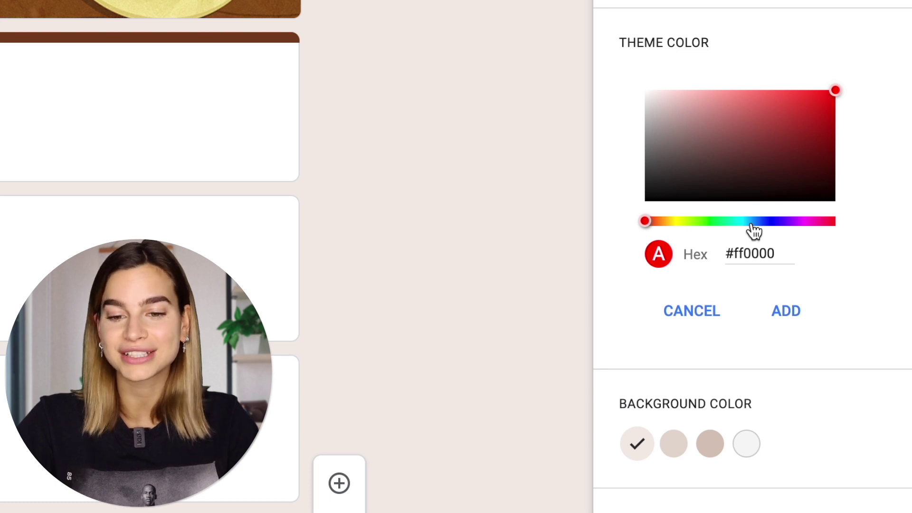
{"action": "left_click", "coordinate": [753, 222]}
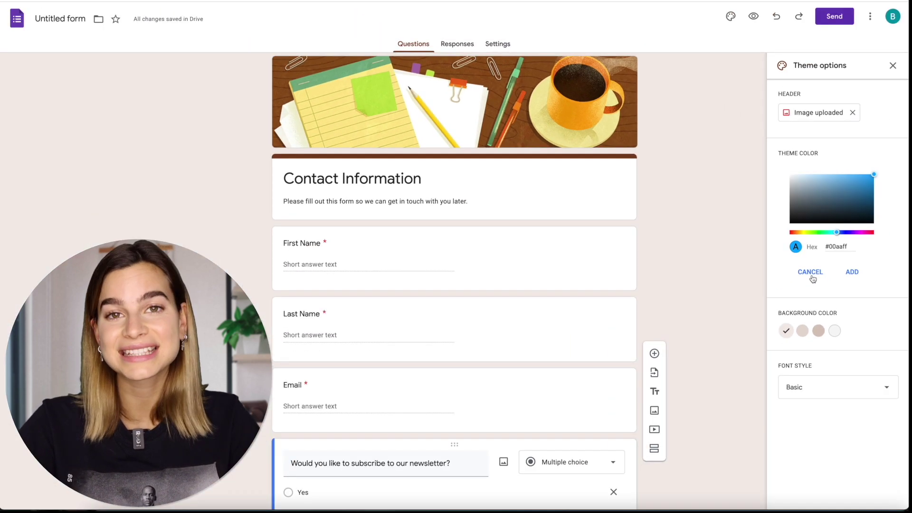
{"action": "left_click", "coordinate": [812, 276]}
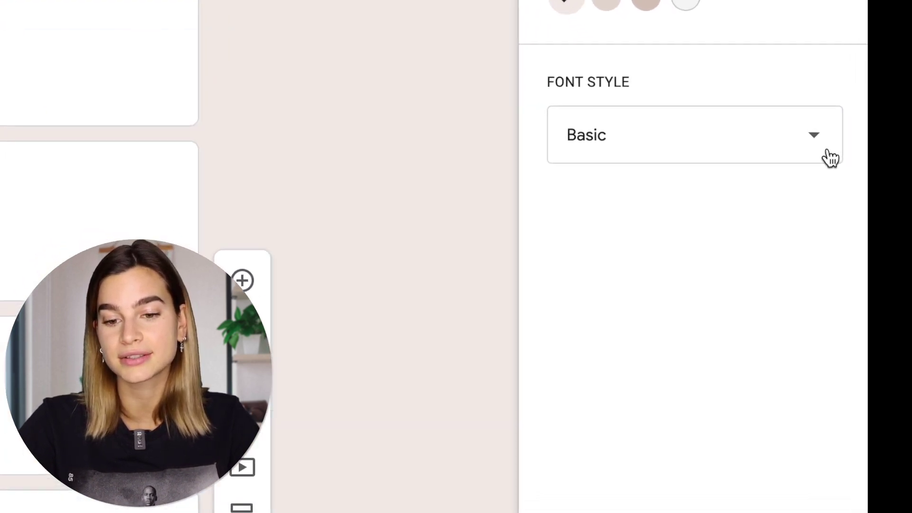
{"action": "left_click", "coordinate": [850, 192]}
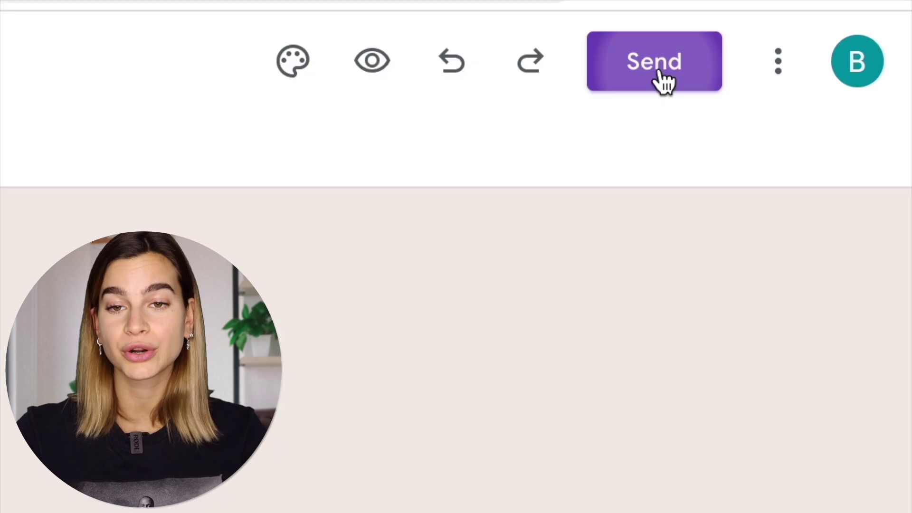
Step: Open the form's Send options, entering a recipient email address and then clearing it
{"action": "left_click", "coordinate": [840, 22]}
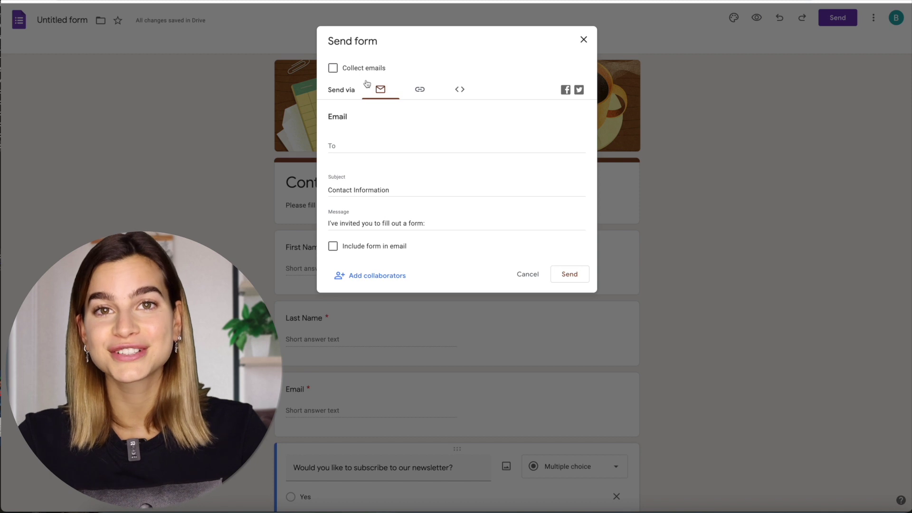
{"action": "left_click", "coordinate": [341, 146]}
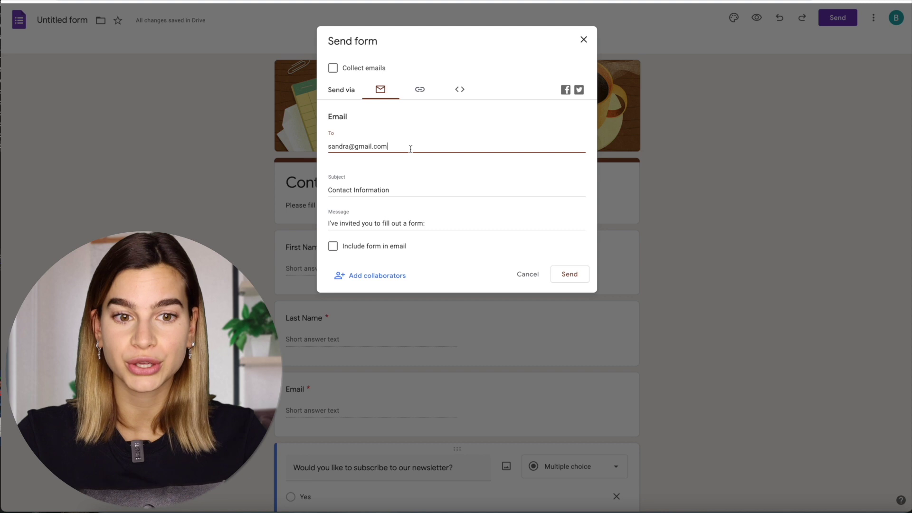
{"action": "left_click_drag", "start_coordinate": [410, 148], "coordinate": [321, 152]}
{"action": "key", "text": "BackSpace"}
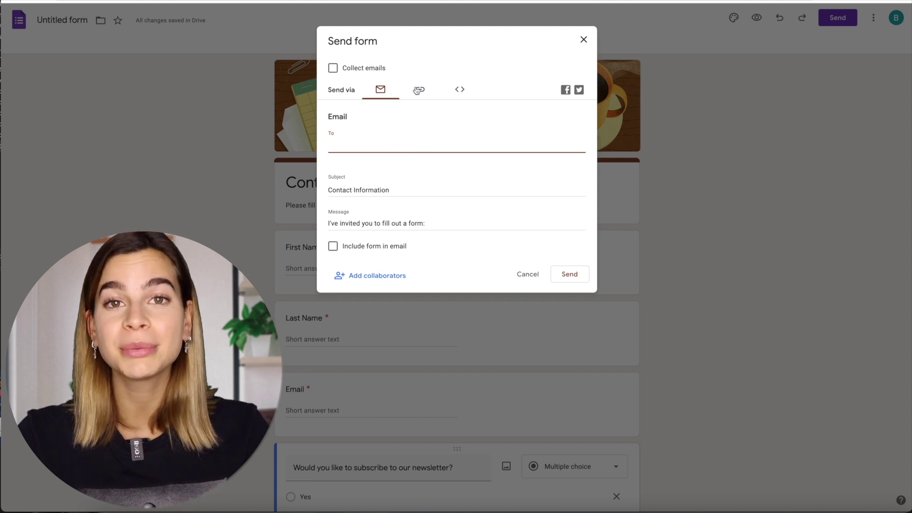
{"action": "left_click", "coordinate": [428, 123]}
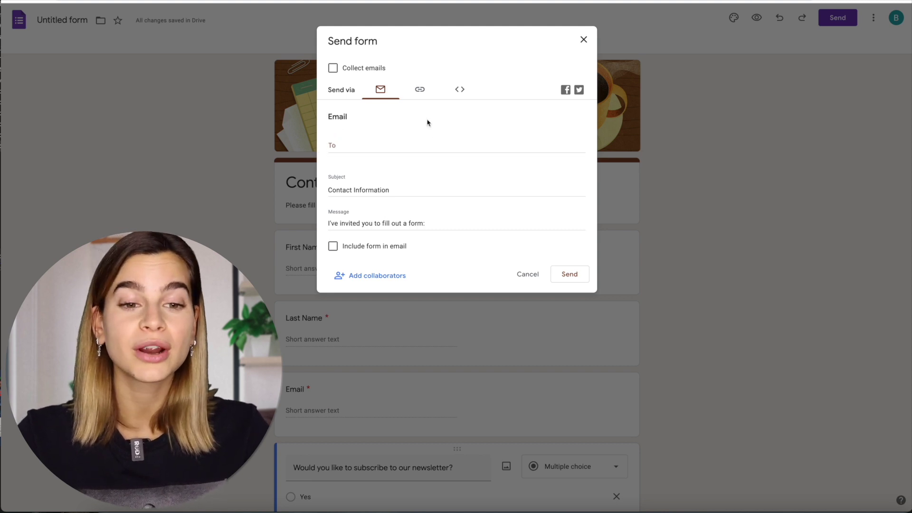
Step: Copy the form's share link, then copy its iframe embed code
{"action": "left_click", "coordinate": [421, 91]}
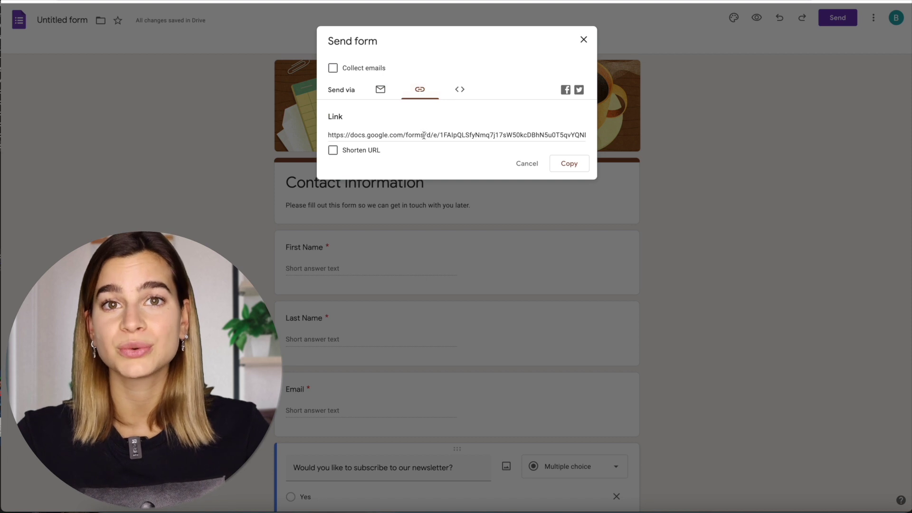
{"action": "left_click", "coordinate": [424, 135]}
{"action": "left_click", "coordinate": [577, 168]}
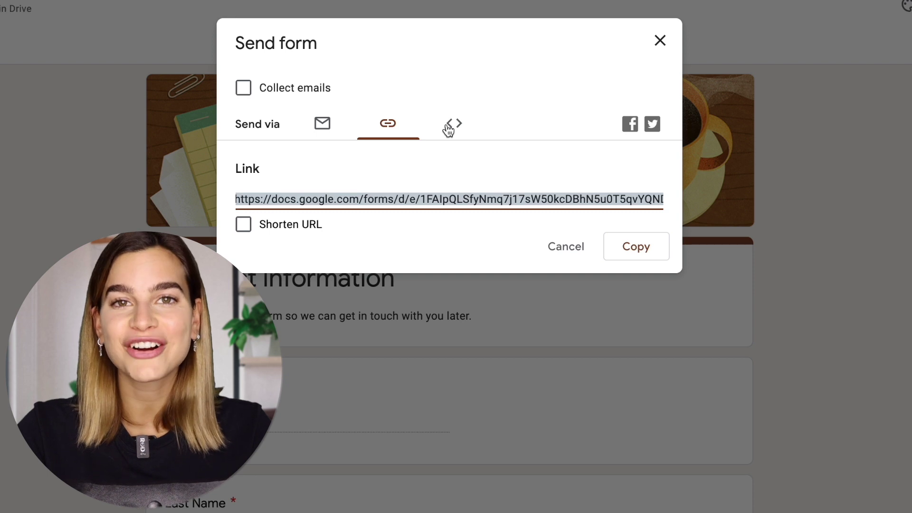
{"action": "left_click", "coordinate": [449, 127]}
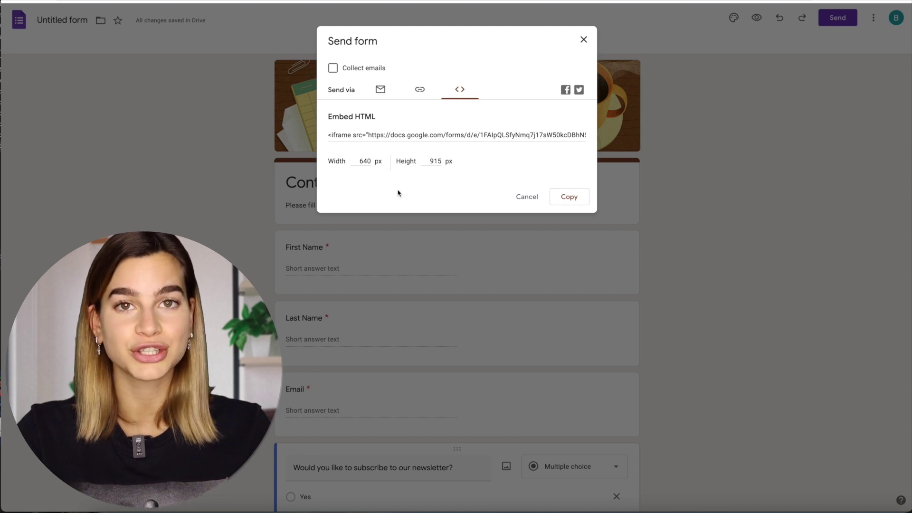
{"action": "left_click", "coordinate": [566, 198]}
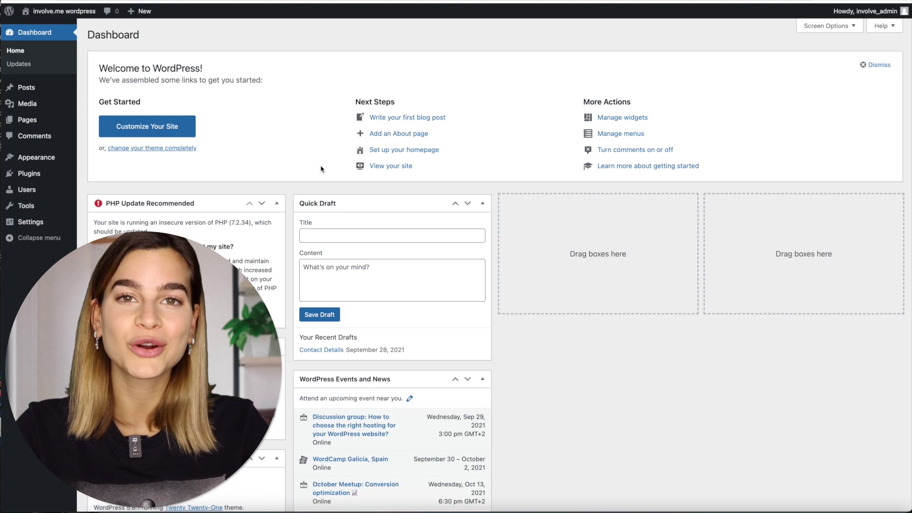
{"action": "mouse_move", "coordinate": [27, 120]}
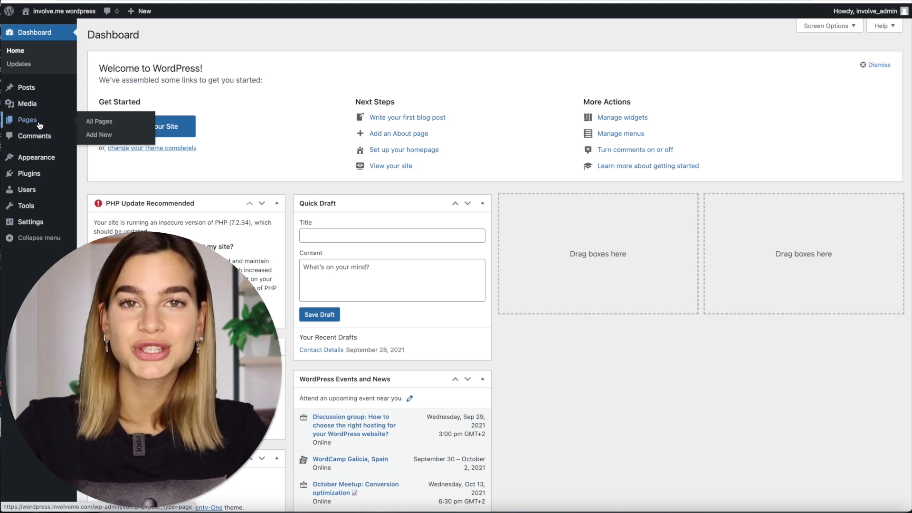
Step: Open the Contact Information page from All Pages and add a Custom HTML block
{"action": "left_click", "coordinate": [86, 123]}
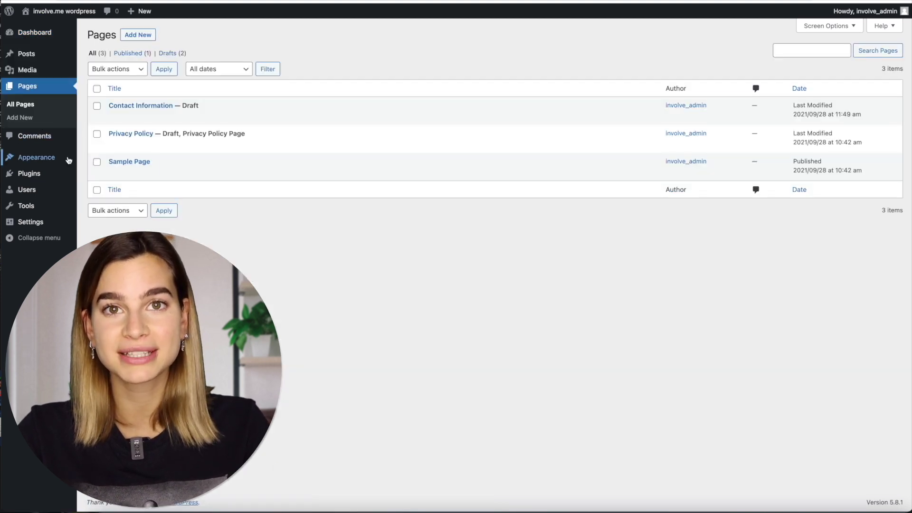
{"action": "left_click", "coordinate": [126, 108]}
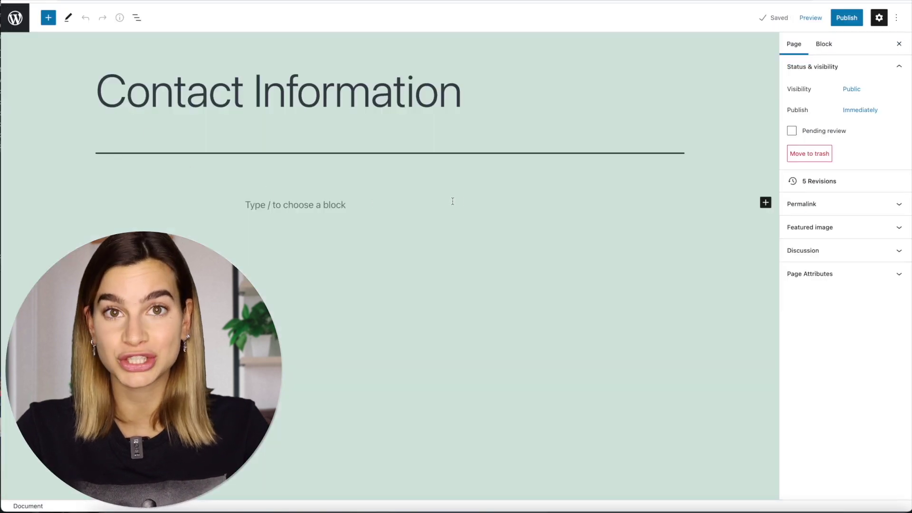
{"action": "left_click", "coordinate": [383, 199]}
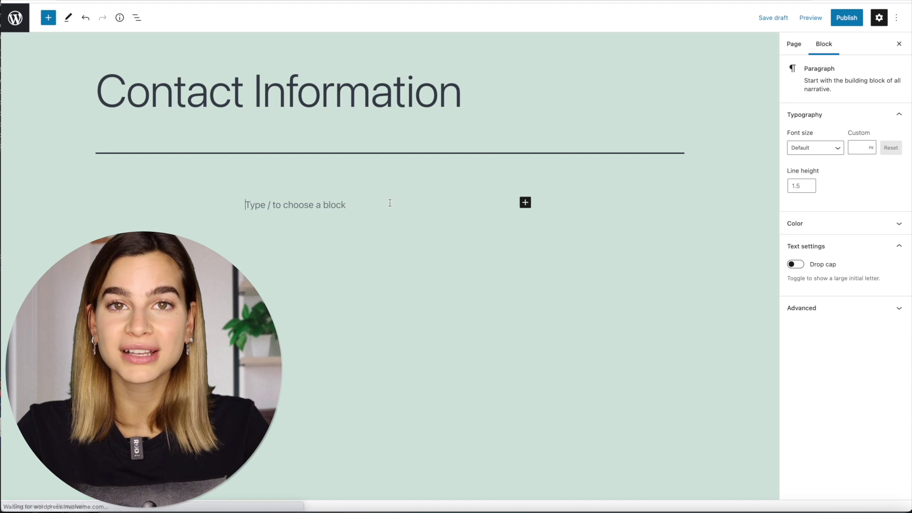
{"action": "left_click", "coordinate": [525, 203]}
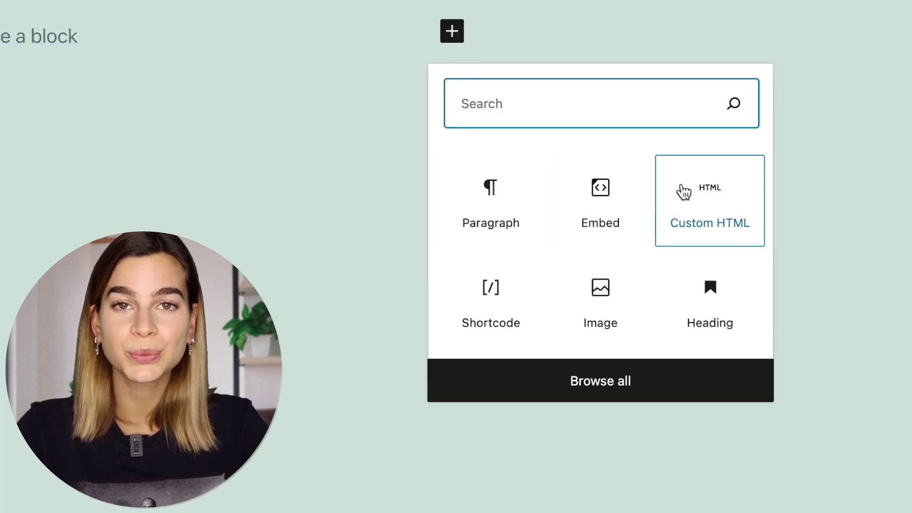
{"action": "left_click", "coordinate": [684, 193]}
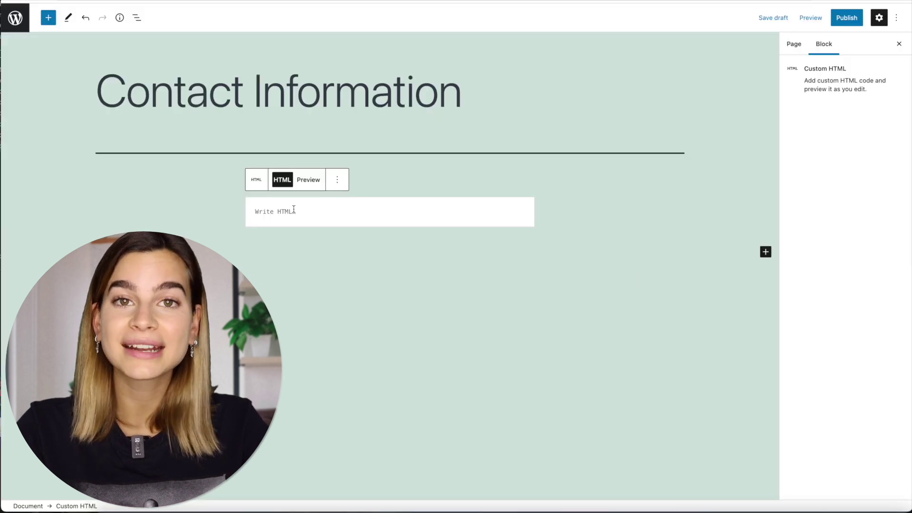
Step: Paste the Google Form iframe code into the HTML block and scroll through its rendered preview
{"action": "right_click", "coordinate": [294, 211]}
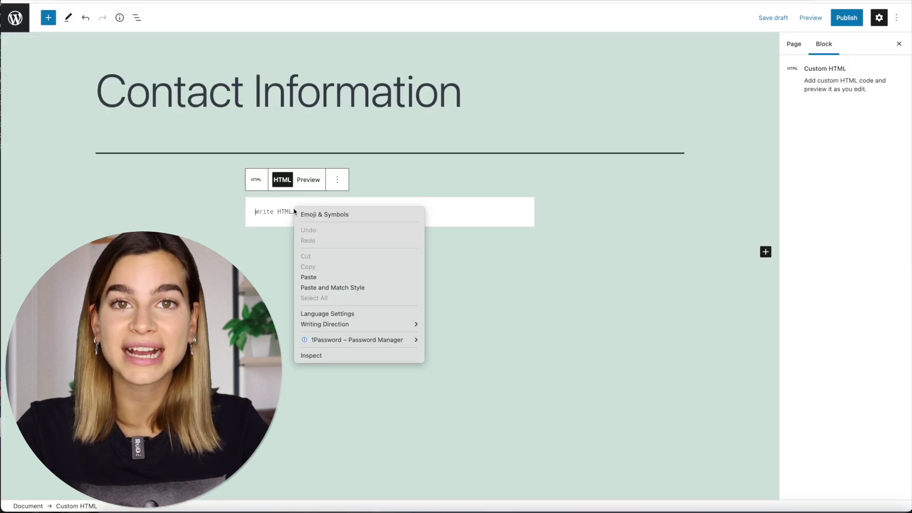
{"action": "left_click", "coordinate": [312, 276]}
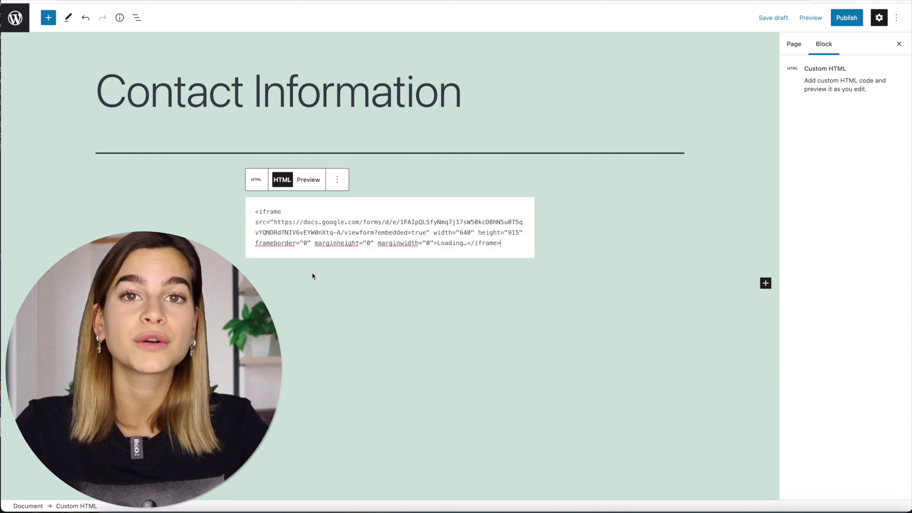
{"action": "left_click", "coordinate": [302, 182]}
{"action": "scroll", "coordinate": [380, 298], "scroll_direction": "down", "scroll_amount": 2}
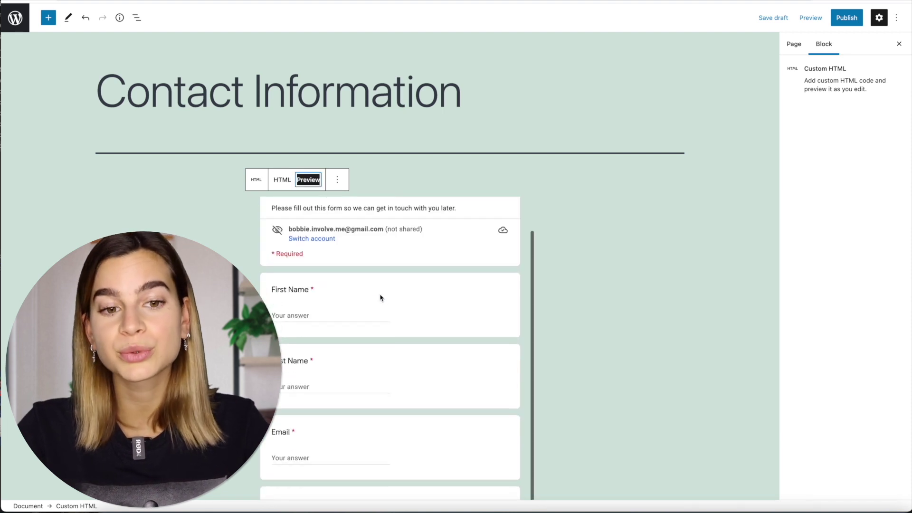
{"action": "scroll", "coordinate": [381, 297], "scroll_direction": "down", "scroll_amount": 2}
{"action": "scroll", "coordinate": [564, 312], "scroll_direction": "down", "scroll_amount": 1}
{"action": "scroll", "coordinate": [608, 321], "scroll_direction": "down", "scroll_amount": 2}
{"action": "scroll", "coordinate": [608, 321], "scroll_direction": "down", "scroll_amount": 4}
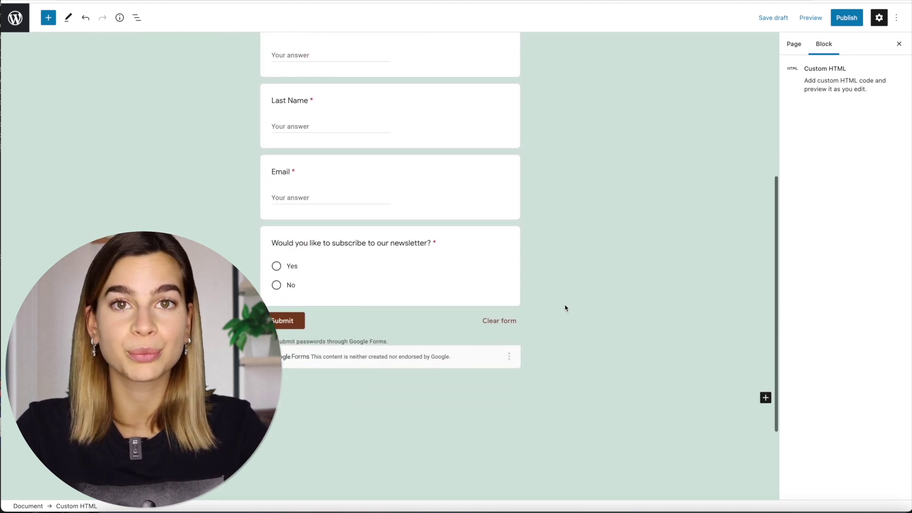
{"action": "scroll", "coordinate": [362, 228], "scroll_direction": "up", "scroll_amount": 1}
{"action": "scroll", "coordinate": [364, 228], "scroll_direction": "down", "scroll_amount": 1}
{"action": "scroll", "coordinate": [363, 228], "scroll_direction": "down", "scroll_amount": 1}
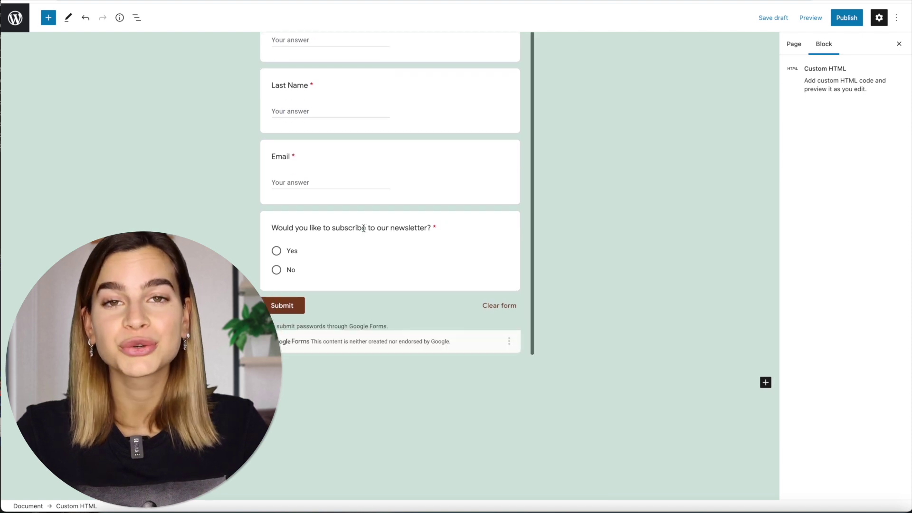
{"action": "scroll", "coordinate": [363, 228], "scroll_direction": "up", "scroll_amount": 2}
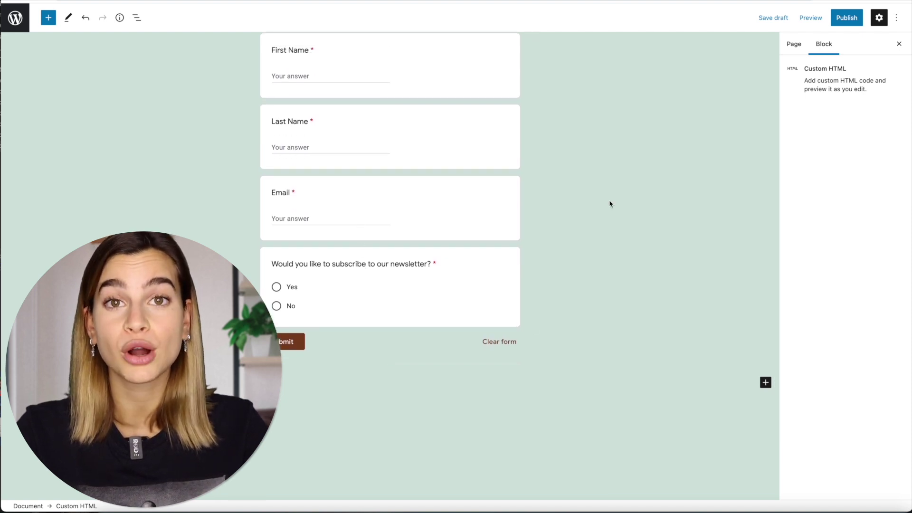
{"action": "scroll", "coordinate": [608, 202], "scroll_direction": "up", "scroll_amount": 4}
{"action": "scroll", "coordinate": [609, 205], "scroll_direction": "up", "scroll_amount": 1}
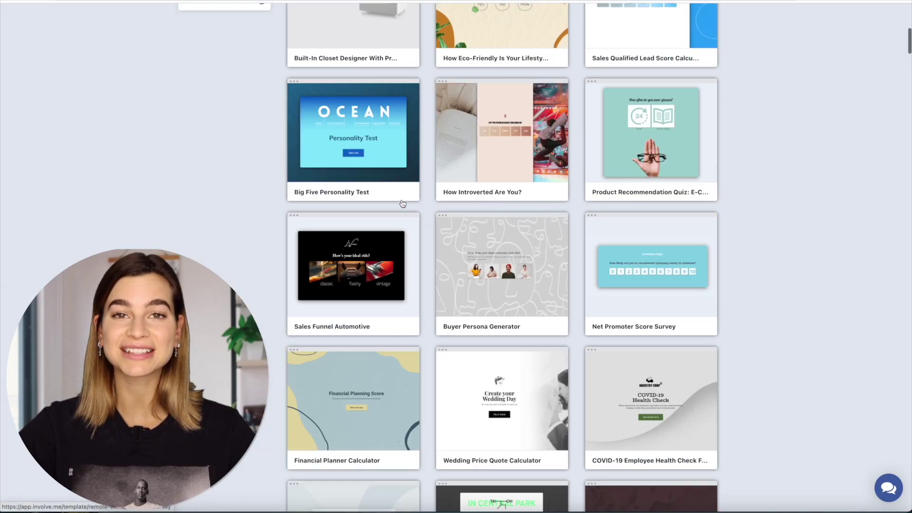
Step: Filter the templates by each category from Quiz to Custom Price Quotes, ending on Form
{"action": "scroll", "coordinate": [402, 203], "scroll_direction": "up", "scroll_amount": 10}
{"action": "left_click", "coordinate": [221, 102]}
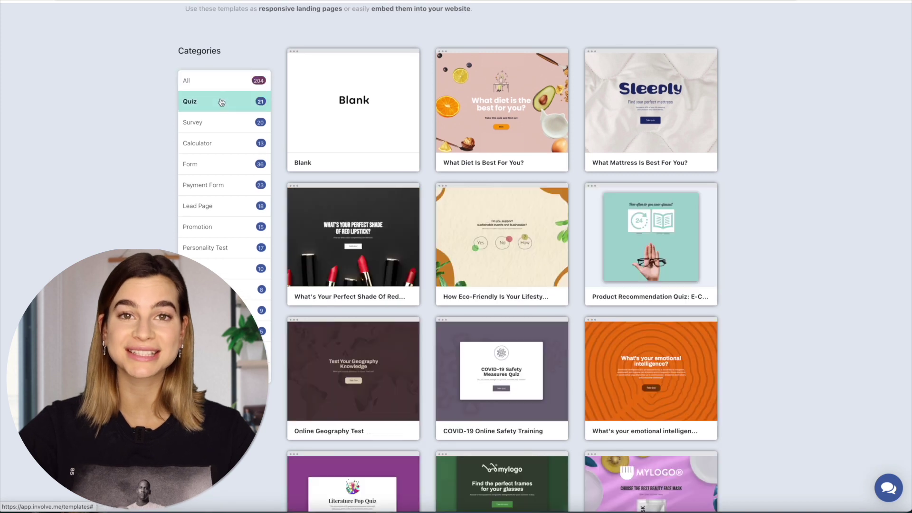
{"action": "left_click", "coordinate": [223, 121]}
{"action": "left_click", "coordinate": [234, 151]}
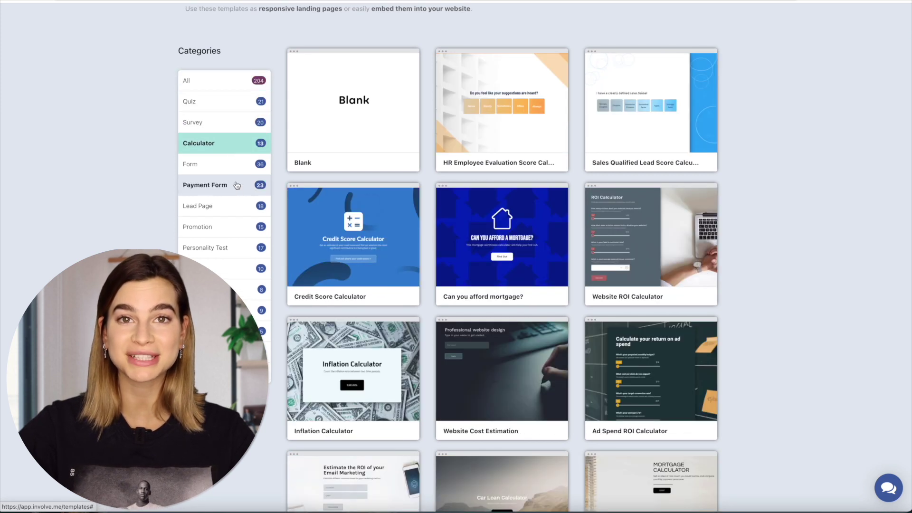
{"action": "left_click", "coordinate": [236, 186]}
{"action": "left_click", "coordinate": [239, 208]}
{"action": "left_click", "coordinate": [241, 228]}
{"action": "left_click", "coordinate": [241, 248]}
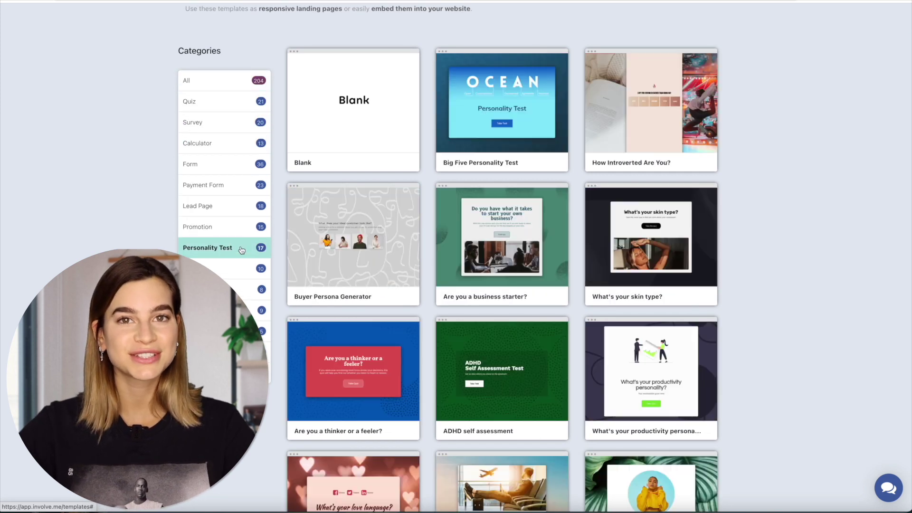
{"action": "left_click", "coordinate": [238, 268]}
{"action": "left_click", "coordinate": [237, 290]}
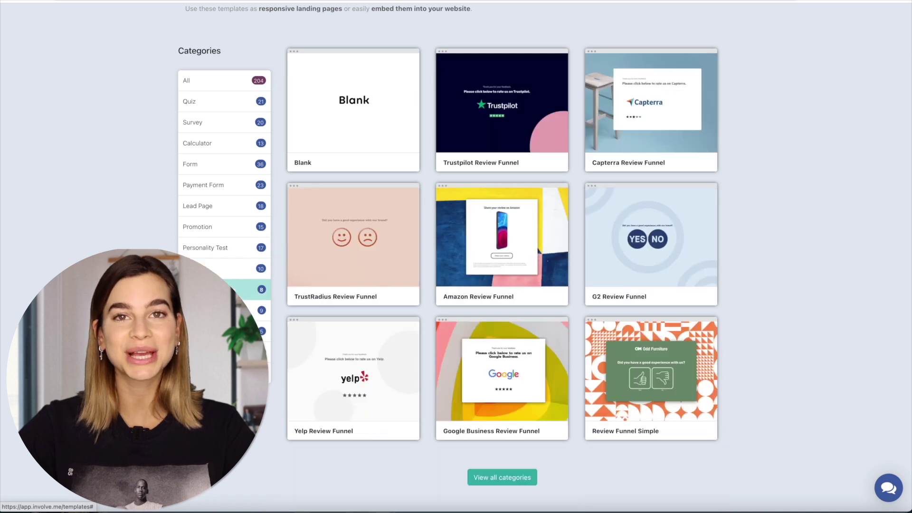
{"action": "left_click", "coordinate": [238, 310]}
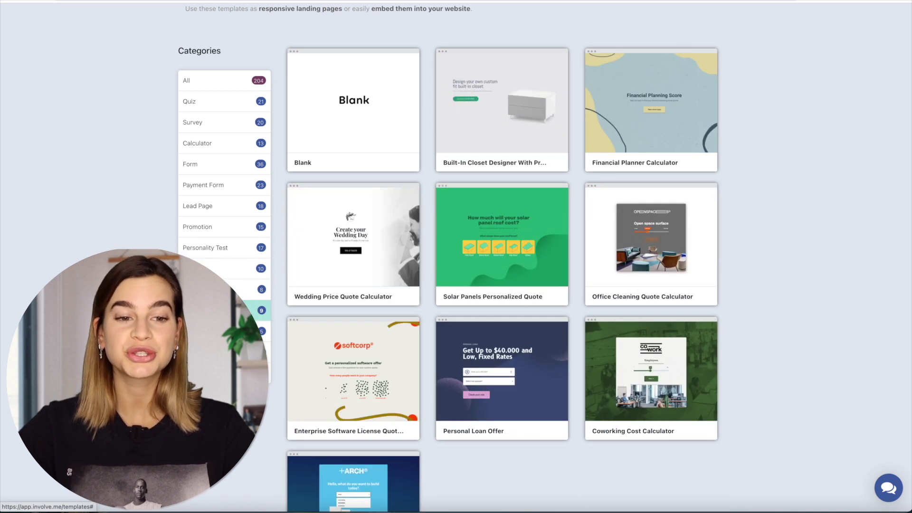
{"action": "left_click", "coordinate": [208, 162]}
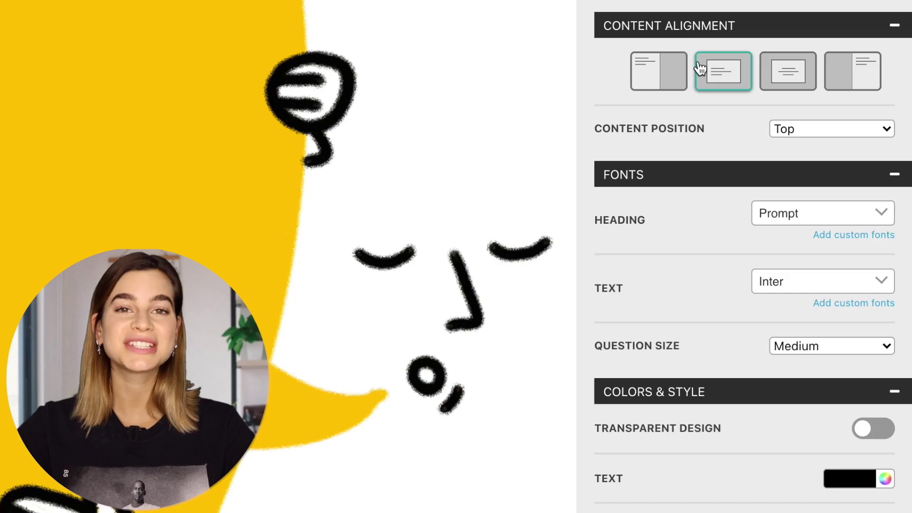
Step: Scroll through the background design settings, then go back to the Design overview and Content Elements
{"action": "scroll", "coordinate": [748, 141], "scroll_direction": "down", "scroll_amount": 1}
{"action": "scroll", "coordinate": [748, 141], "scroll_direction": "down", "scroll_amount": 2}
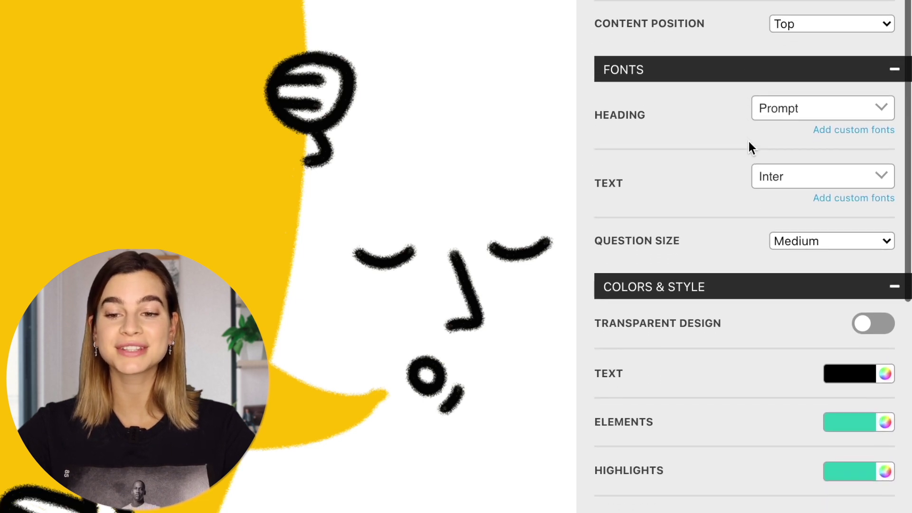
{"action": "scroll", "coordinate": [749, 141], "scroll_direction": "down", "scroll_amount": 1}
{"action": "scroll", "coordinate": [749, 141], "scroll_direction": "down", "scroll_amount": 1}
{"action": "scroll", "coordinate": [749, 141], "scroll_direction": "down", "scroll_amount": 2}
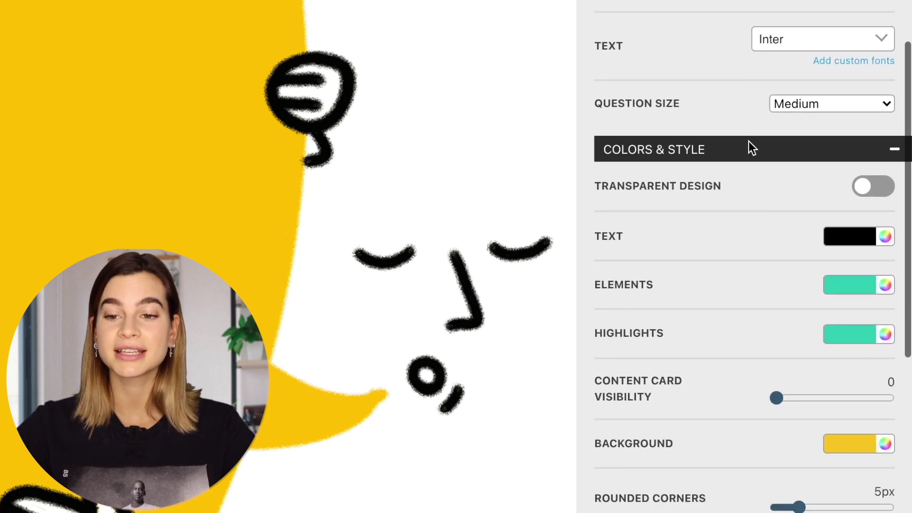
{"action": "scroll", "coordinate": [750, 148], "scroll_direction": "down", "scroll_amount": 4}
{"action": "scroll", "coordinate": [749, 147], "scroll_direction": "down", "scroll_amount": 2}
{"action": "scroll", "coordinate": [749, 147], "scroll_direction": "down", "scroll_amount": 3}
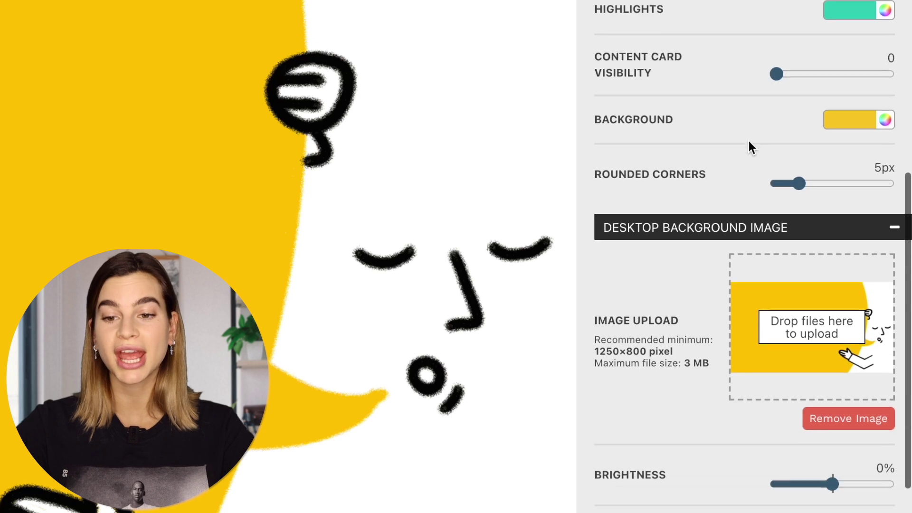
{"action": "scroll", "coordinate": [749, 147], "scroll_direction": "down", "scroll_amount": 1}
{"action": "scroll", "coordinate": [749, 140], "scroll_direction": "down", "scroll_amount": 6}
{"action": "scroll", "coordinate": [748, 141], "scroll_direction": "down", "scroll_amount": 2}
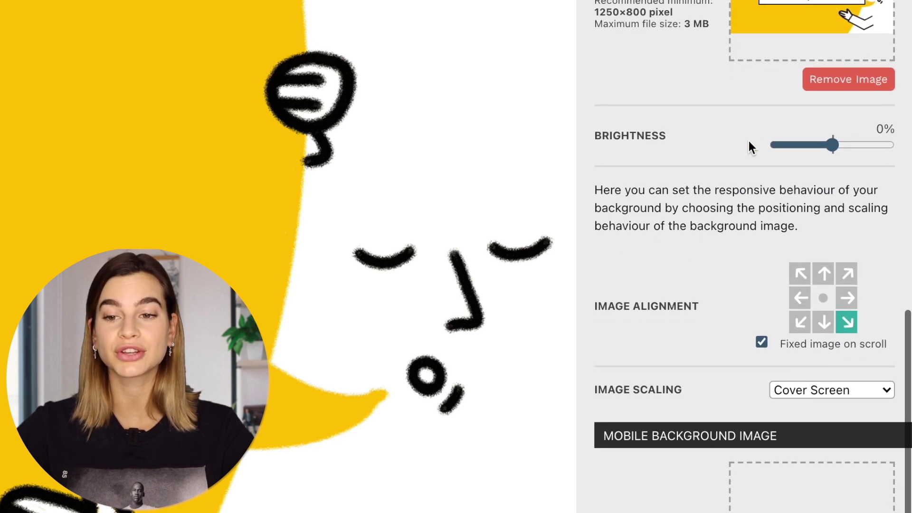
{"action": "scroll", "coordinate": [748, 141], "scroll_direction": "down", "scroll_amount": 6}
{"action": "scroll", "coordinate": [748, 141], "scroll_direction": "down", "scroll_amount": 1}
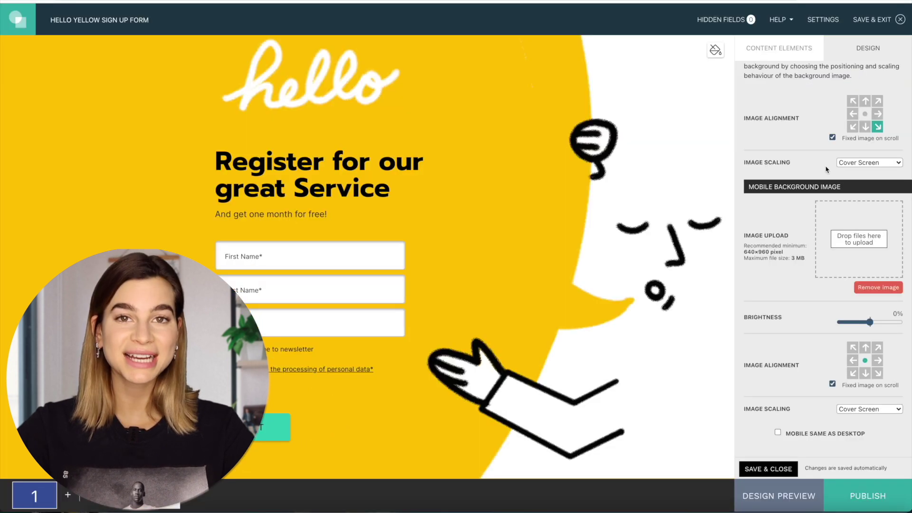
{"action": "left_click", "coordinate": [768, 469]}
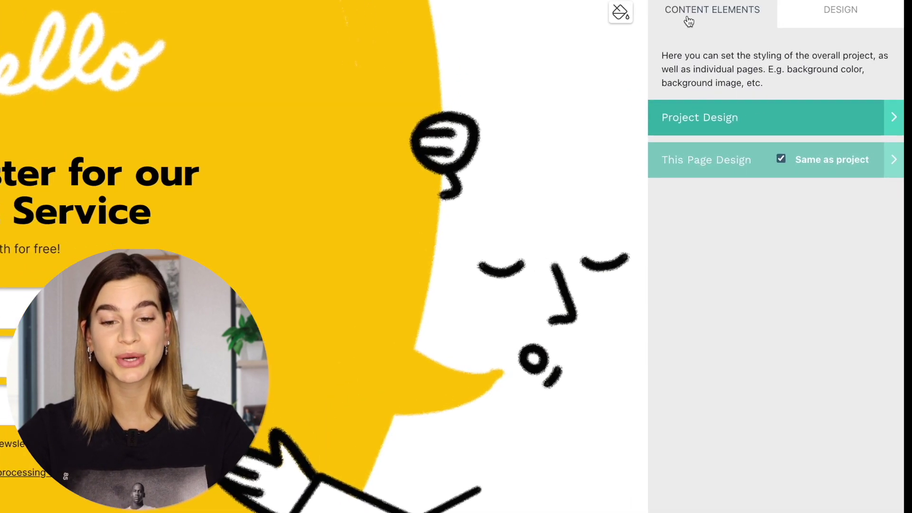
{"action": "left_click", "coordinate": [688, 22]}
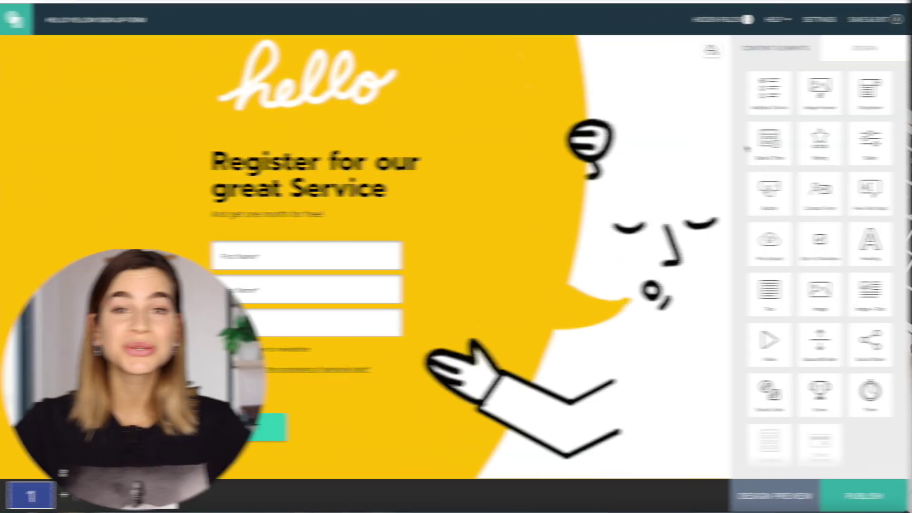
Step: Publish the Hello Yellow Sign Up Form, copy its public link and scroll to the Embed section
{"action": "left_click", "coordinate": [858, 497]}
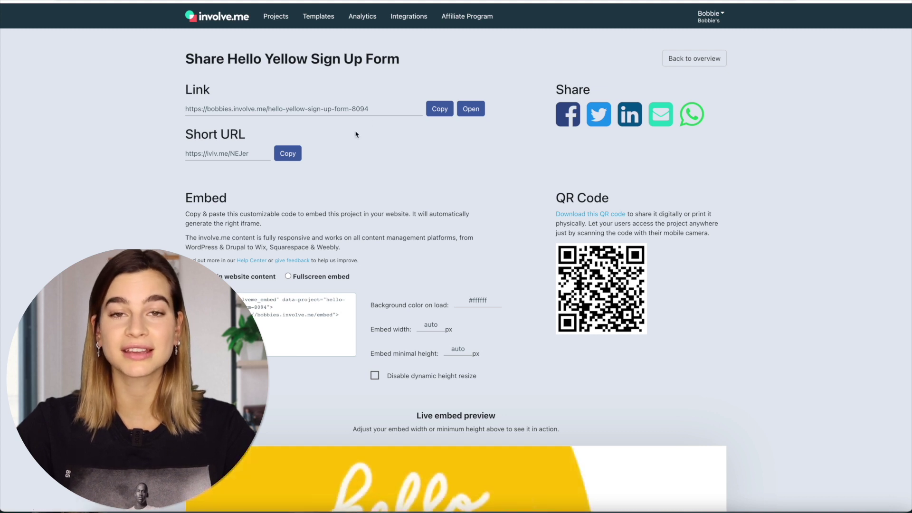
{"action": "left_click", "coordinate": [446, 111]}
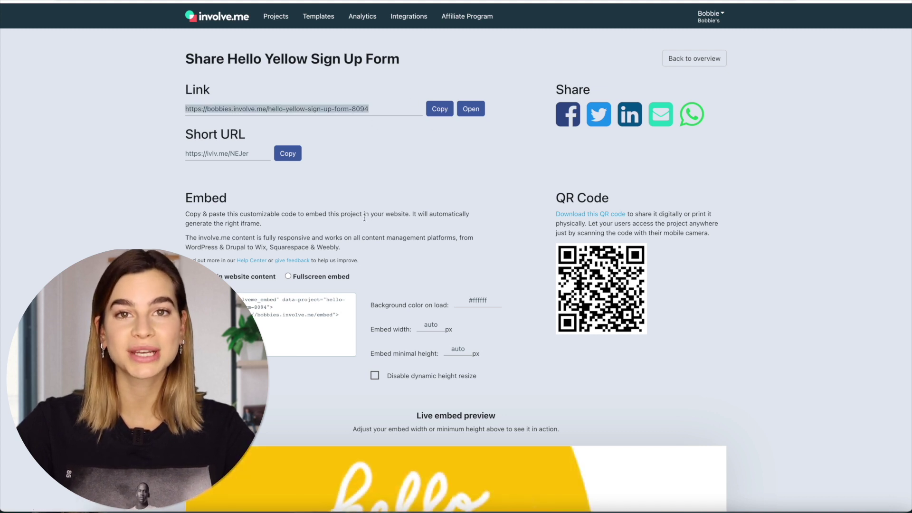
{"action": "scroll", "coordinate": [364, 217], "scroll_direction": "down", "scroll_amount": 1}
{"action": "scroll", "coordinate": [363, 221], "scroll_direction": "down", "scroll_amount": 1}
{"action": "scroll", "coordinate": [362, 224], "scroll_direction": "down", "scroll_amount": 2}
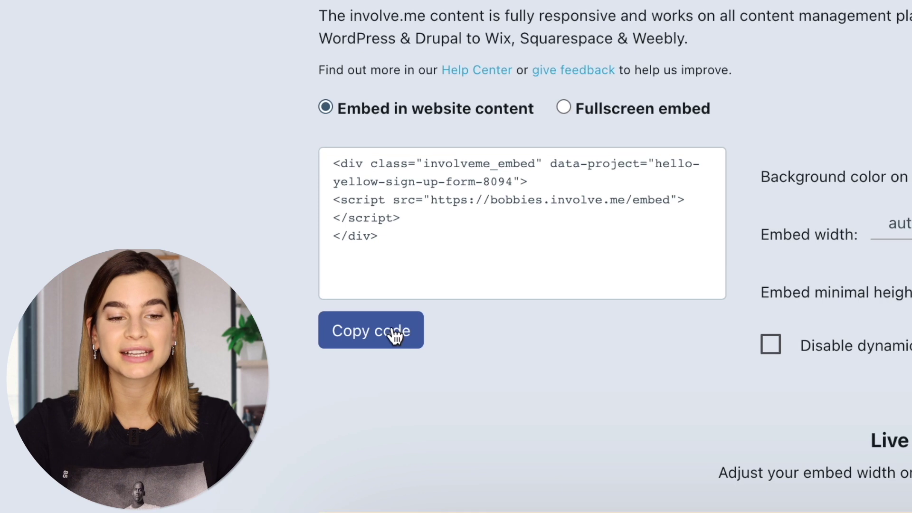
Step: Copy the involve.me embed code and paste it into a new Custom HTML block
{"action": "left_click", "coordinate": [390, 340]}
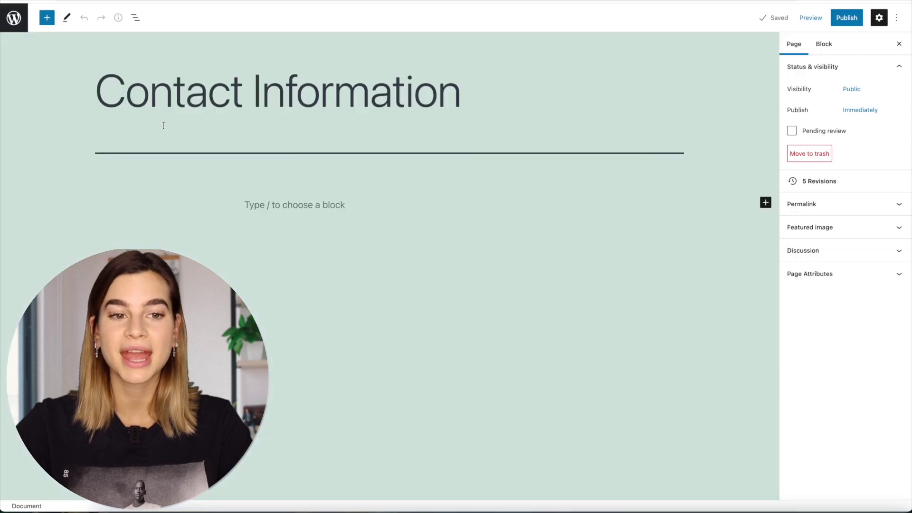
{"action": "left_click", "coordinate": [312, 217]}
{"action": "left_click", "coordinate": [524, 202]}
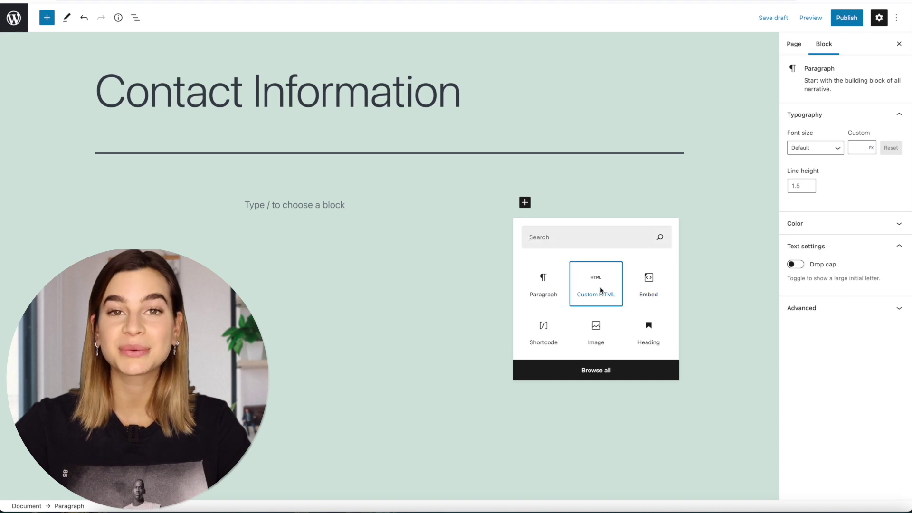
{"action": "left_click", "coordinate": [596, 290]}
{"action": "key", "text": "ctrl+v"}
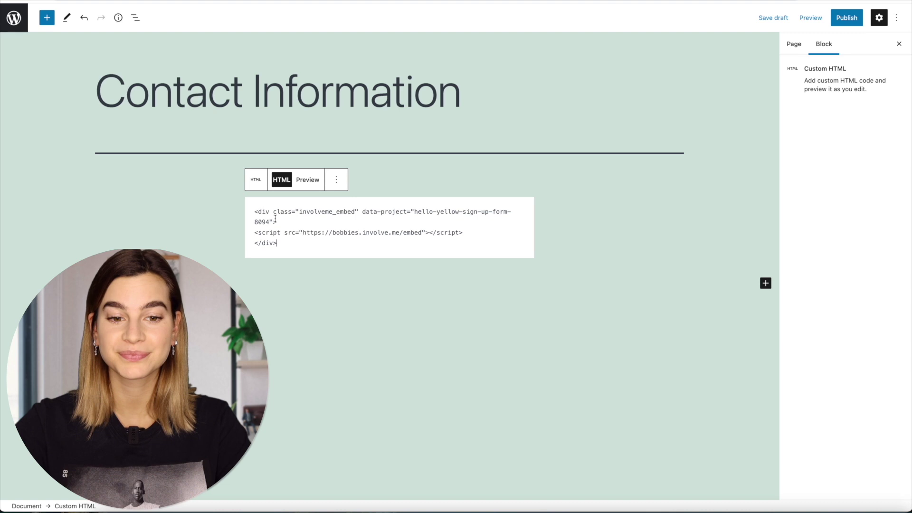
Step: Preview the Contact Information page in a new tab and scroll through the sign-up form
{"action": "left_click", "coordinate": [810, 19]}
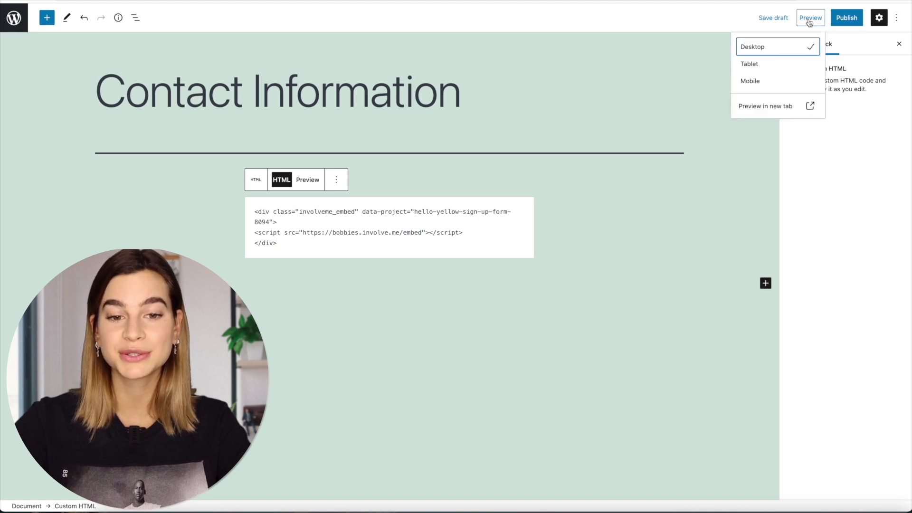
{"action": "left_click", "coordinate": [786, 103]}
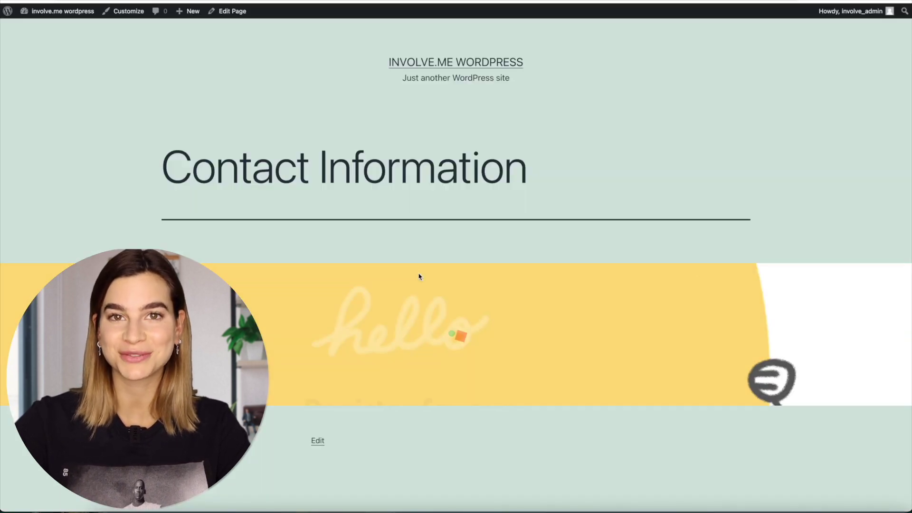
{"action": "scroll", "coordinate": [418, 276], "scroll_direction": "down", "scroll_amount": 2}
{"action": "scroll", "coordinate": [419, 276], "scroll_direction": "down", "scroll_amount": 2}
{"action": "scroll", "coordinate": [418, 276], "scroll_direction": "down", "scroll_amount": 1}
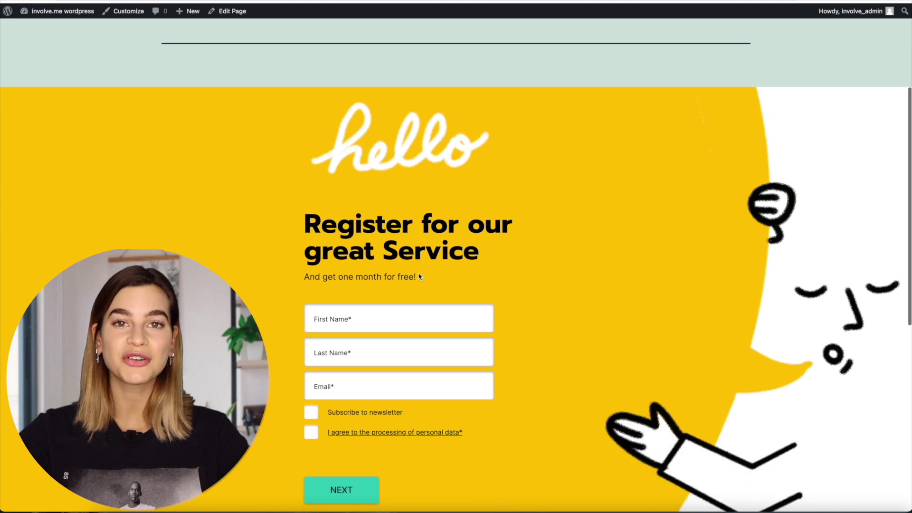
{"action": "scroll", "coordinate": [418, 276], "scroll_direction": "down", "scroll_amount": 2}
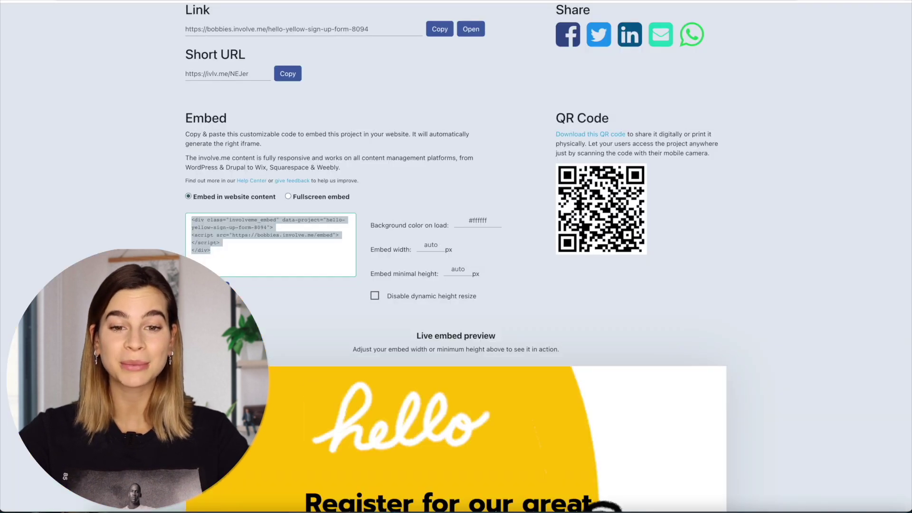
Step: Switch involve.me's embed options to the Fullscreen embed code
{"action": "scroll", "coordinate": [456, 257], "scroll_direction": "down", "scroll_amount": 2}
{"action": "scroll", "coordinate": [456, 256], "scroll_direction": "down", "scroll_amount": 2}
{"action": "scroll", "coordinate": [456, 256], "scroll_direction": "down", "scroll_amount": 2}
{"action": "scroll", "coordinate": [456, 256], "scroll_direction": "down", "scroll_amount": 1}
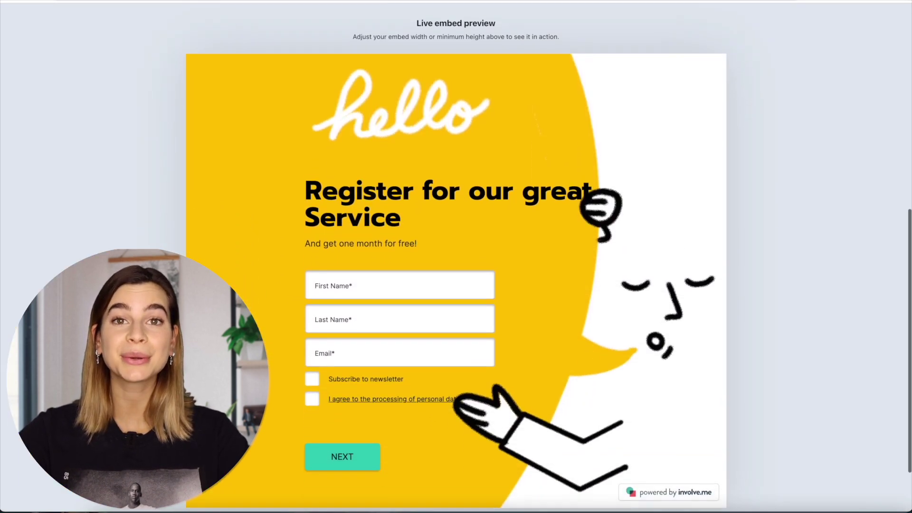
{"action": "scroll", "coordinate": [456, 256], "scroll_direction": "down", "scroll_amount": 1}
{"action": "scroll", "coordinate": [456, 256], "scroll_direction": "down", "scroll_amount": 1}
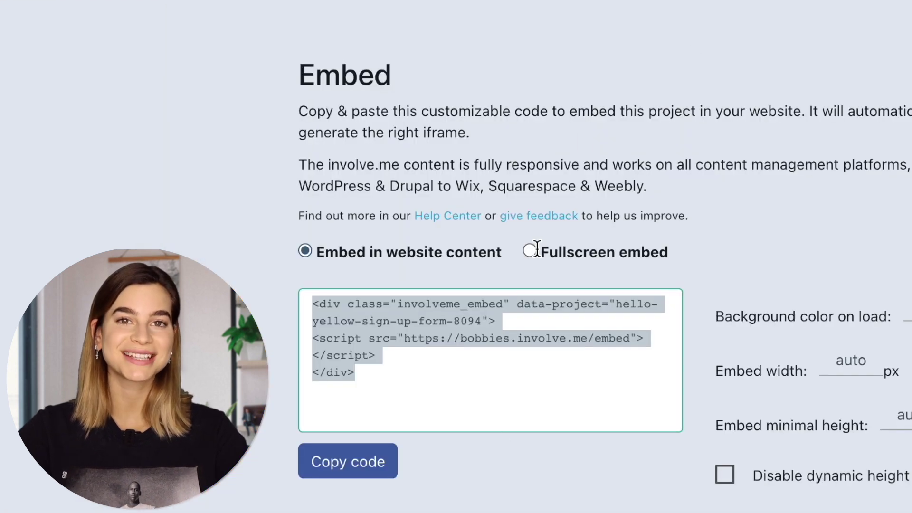
{"action": "left_click", "coordinate": [517, 257]}
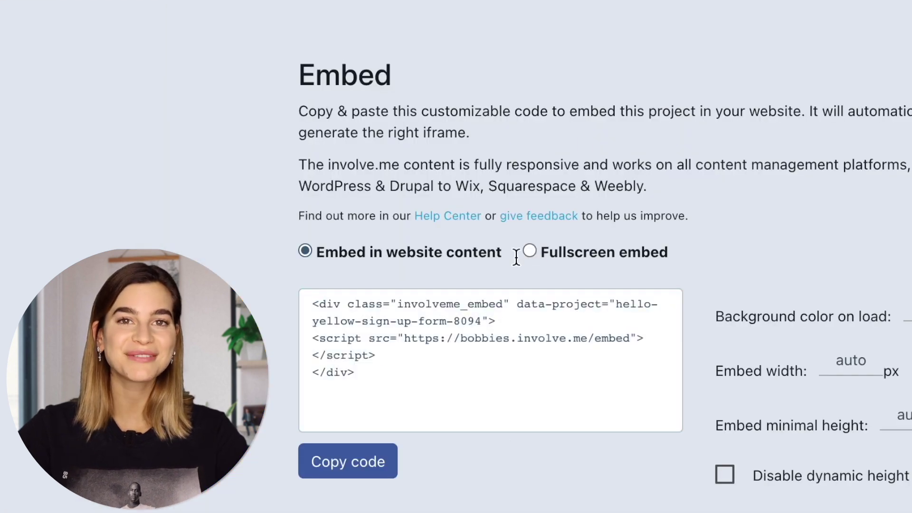
{"action": "left_click", "coordinate": [528, 252]}
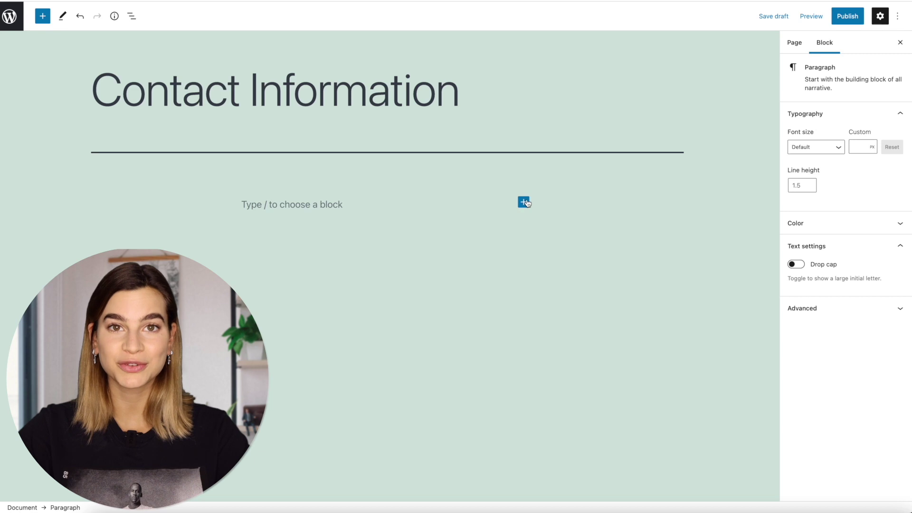
Step: Paste the fullscreen embed code into a new Custom HTML block on the Contact Information page
{"action": "left_click", "coordinate": [525, 203]}
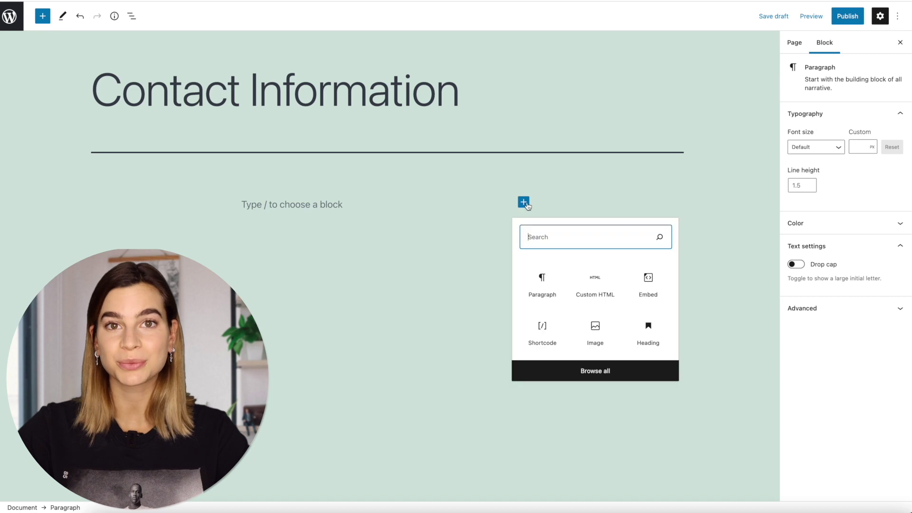
{"action": "left_click", "coordinate": [600, 284]}
{"action": "key", "text": "ctrl+v"}
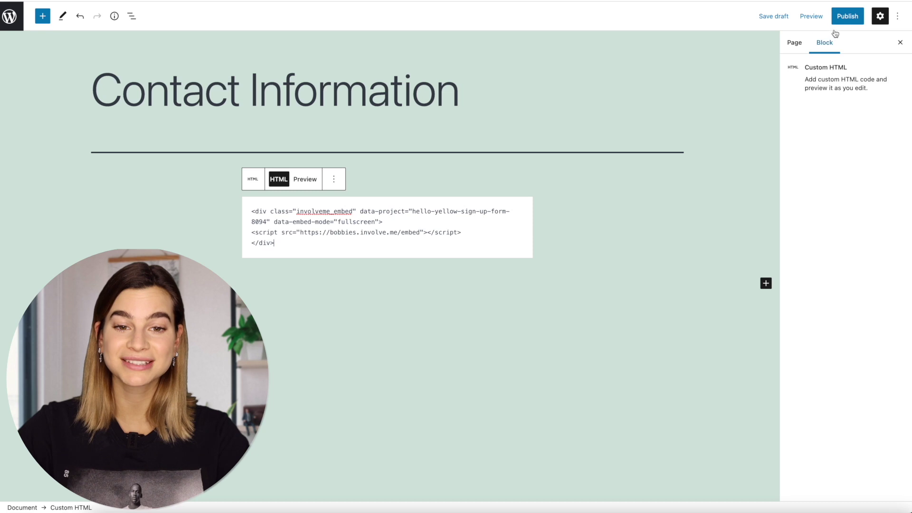
{"action": "left_click", "coordinate": [811, 19]}
Step: Preview the Contact Information page in a new tab to see the fullscreen involve.me form
{"action": "left_click", "coordinate": [775, 104]}
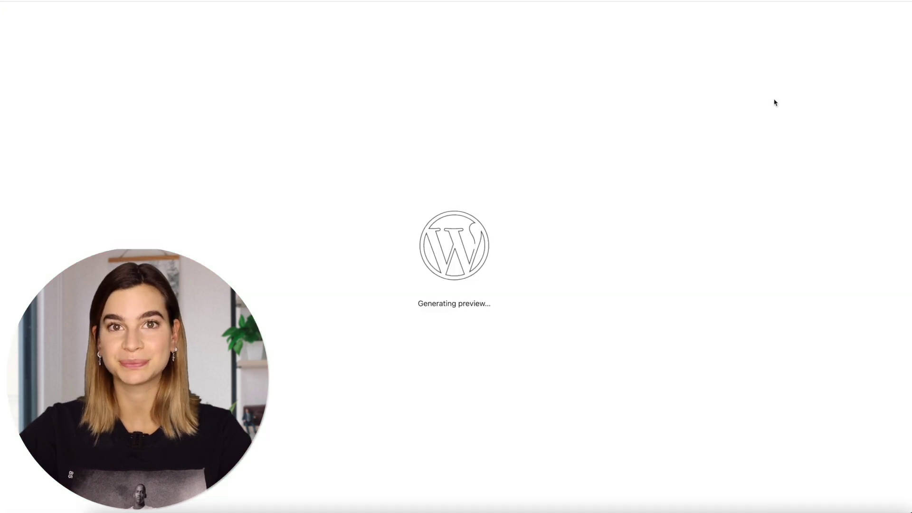